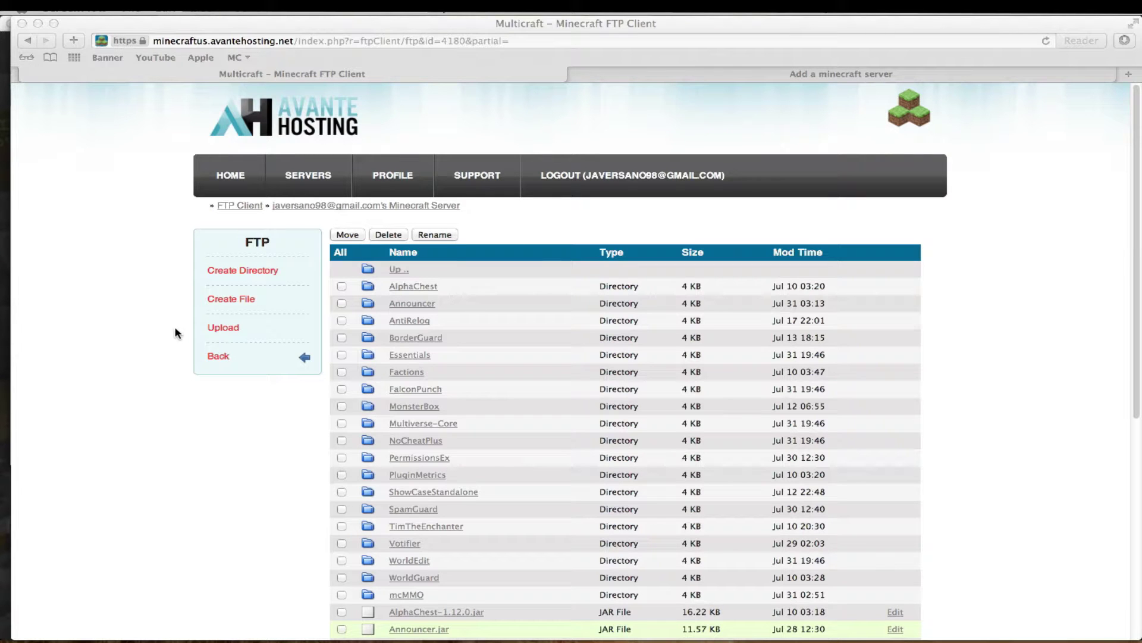
Upload Votifier.jar from the Downloads folder to the server's /plugins directory
{"action": "left_click", "coordinate": [189, 416]}
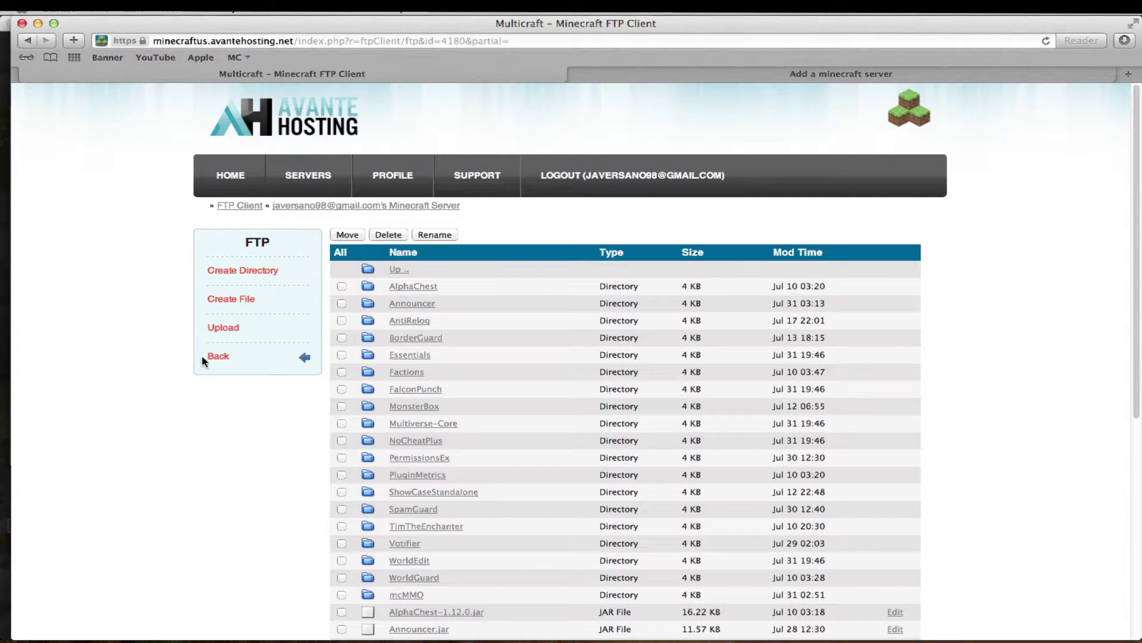
{"action": "left_click", "coordinate": [214, 331]}
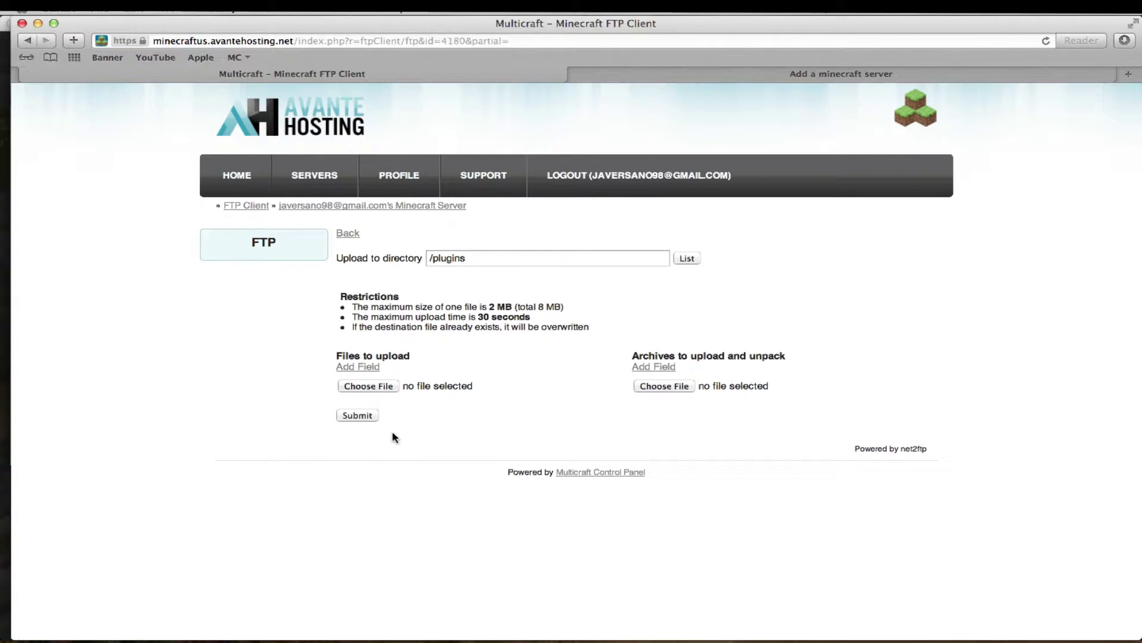
{"action": "left_click", "coordinate": [367, 386]}
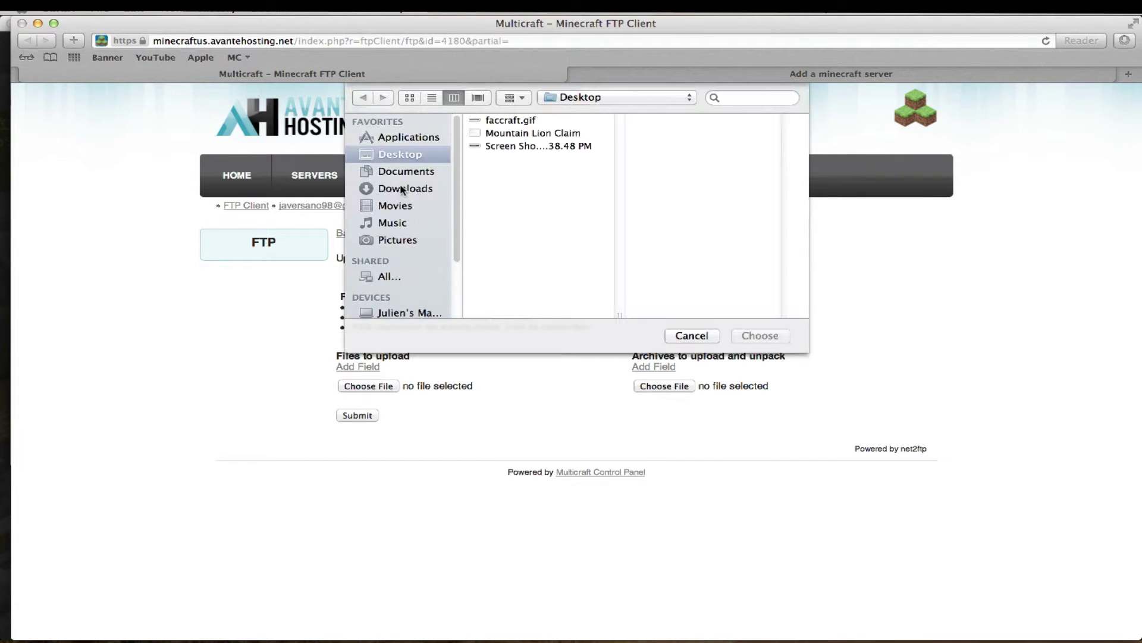
{"action": "left_click", "coordinate": [516, 183]}
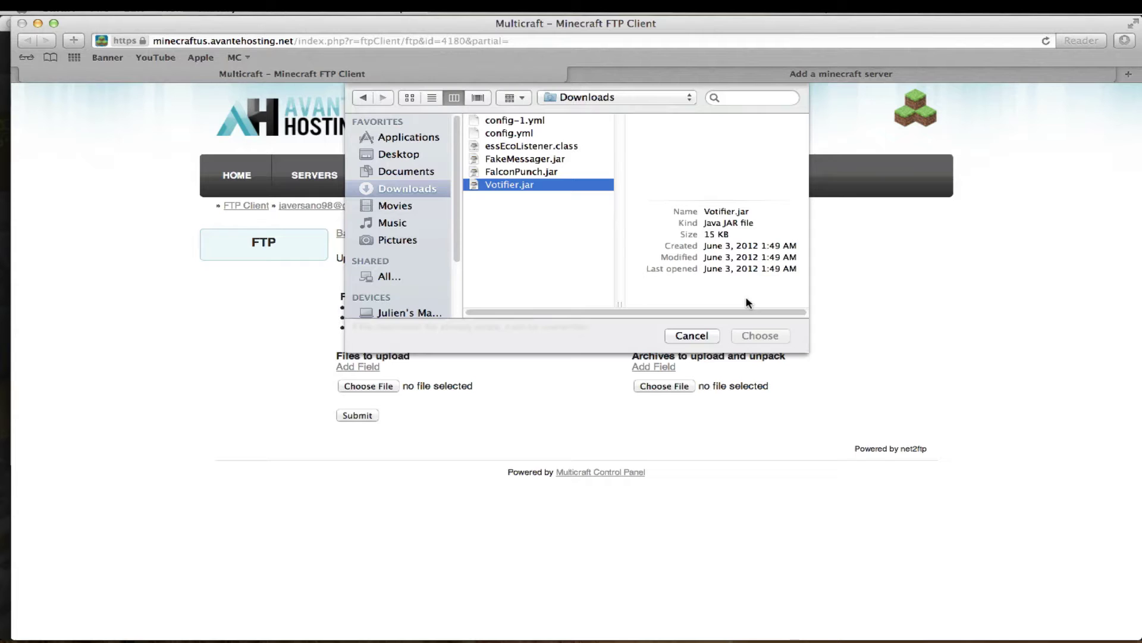
{"action": "left_click", "coordinate": [755, 336]}
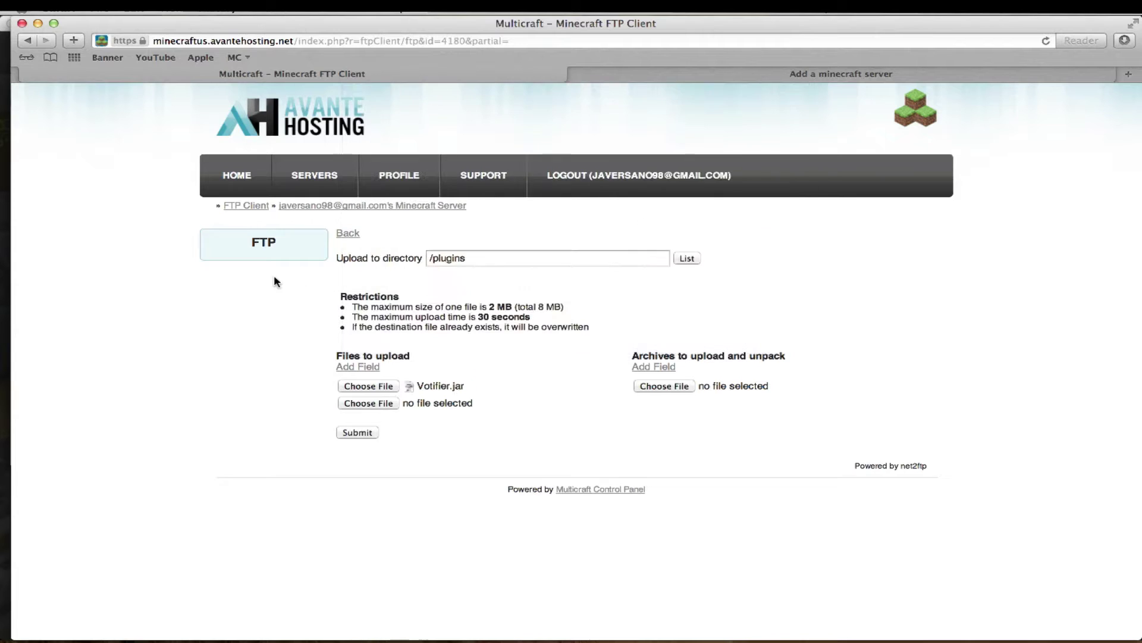
{"action": "left_click", "coordinate": [357, 432]}
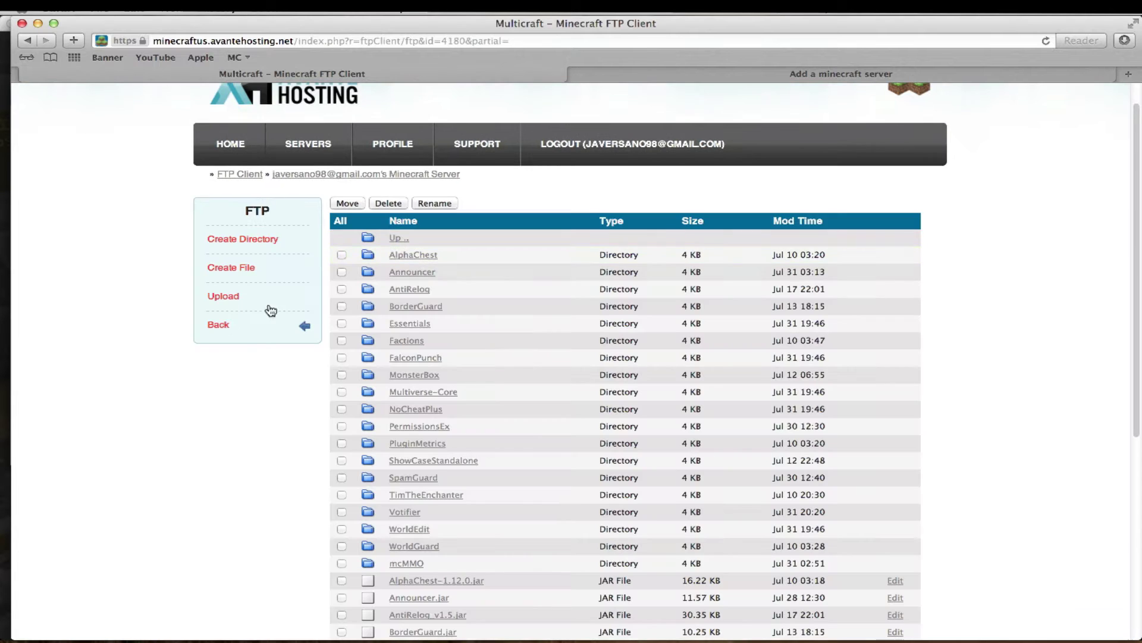
Upload essEcoListener.class and ItemListener.class from Downloads to the /plugins/Votifier/listeners directory
{"action": "left_click", "coordinate": [402, 513]}
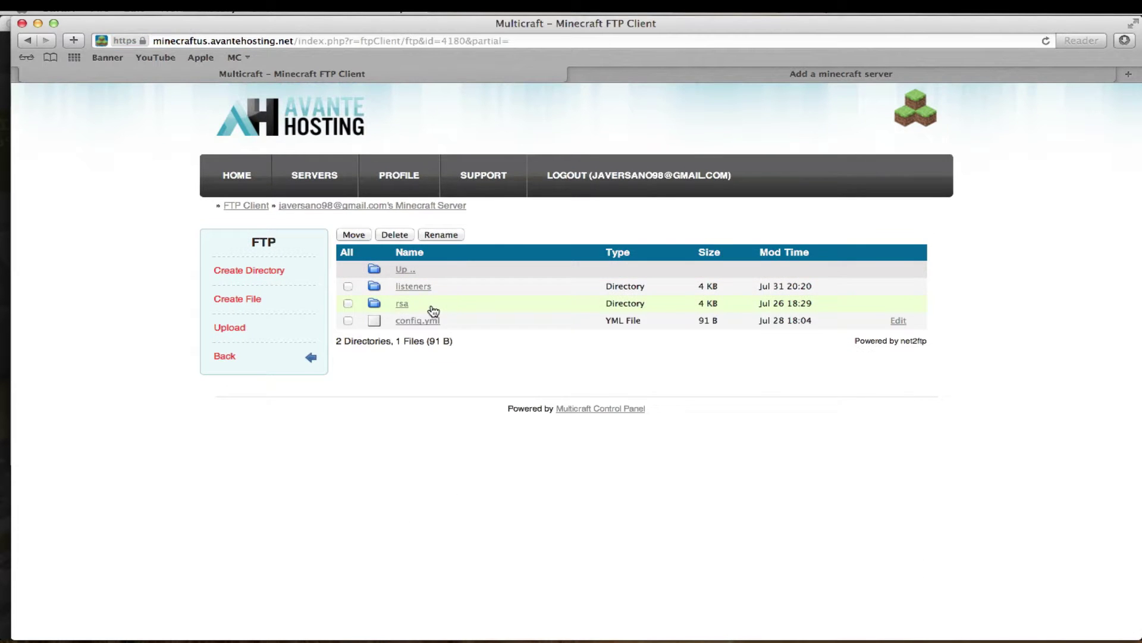
{"action": "left_click", "coordinate": [428, 288]}
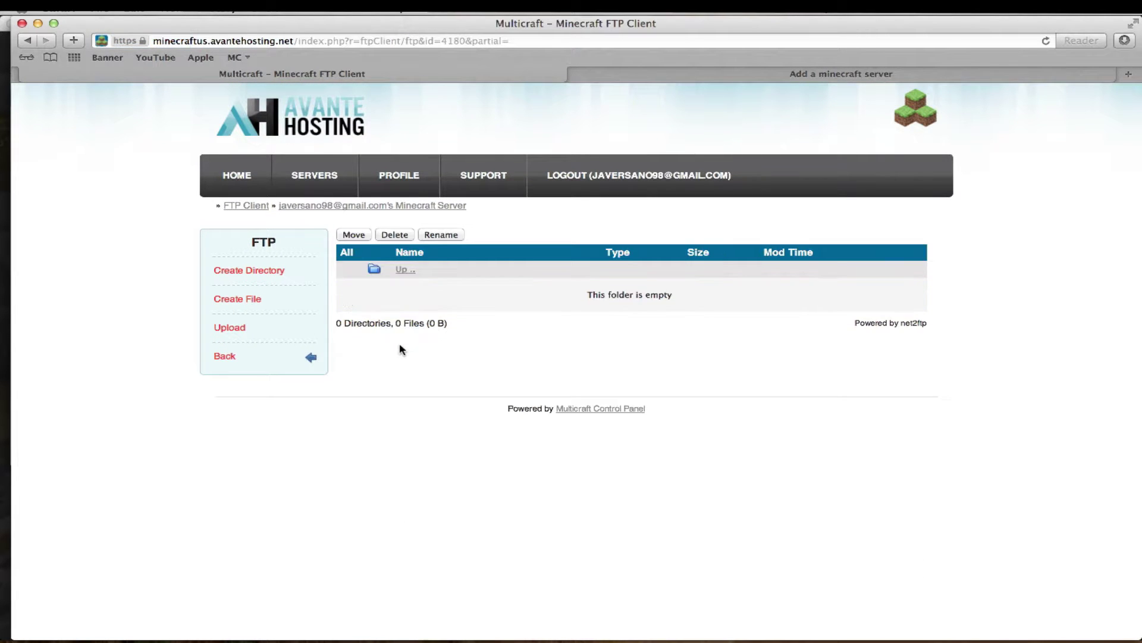
{"action": "left_click", "coordinate": [228, 327]}
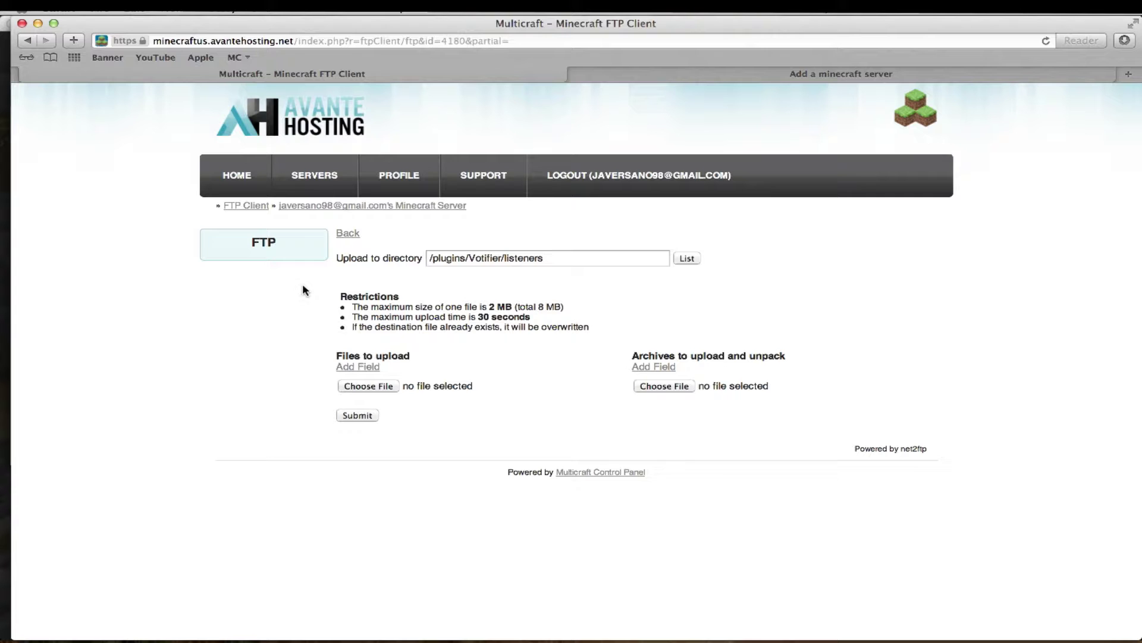
{"action": "left_click", "coordinate": [345, 390]}
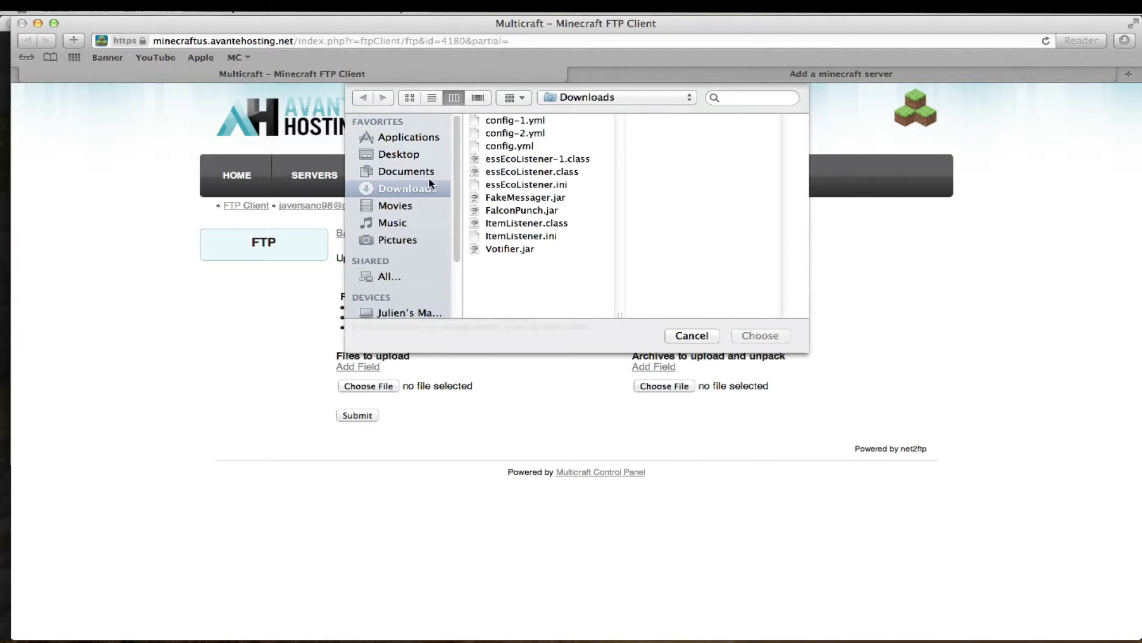
{"action": "left_click", "coordinate": [540, 172]}
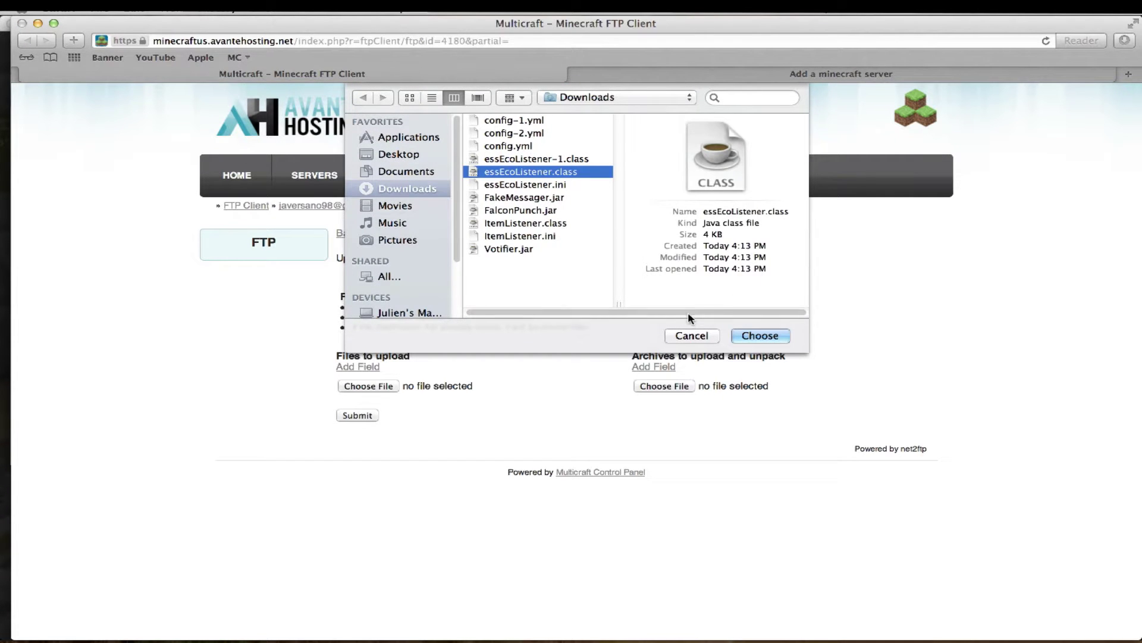
{"action": "left_click", "coordinate": [760, 336]}
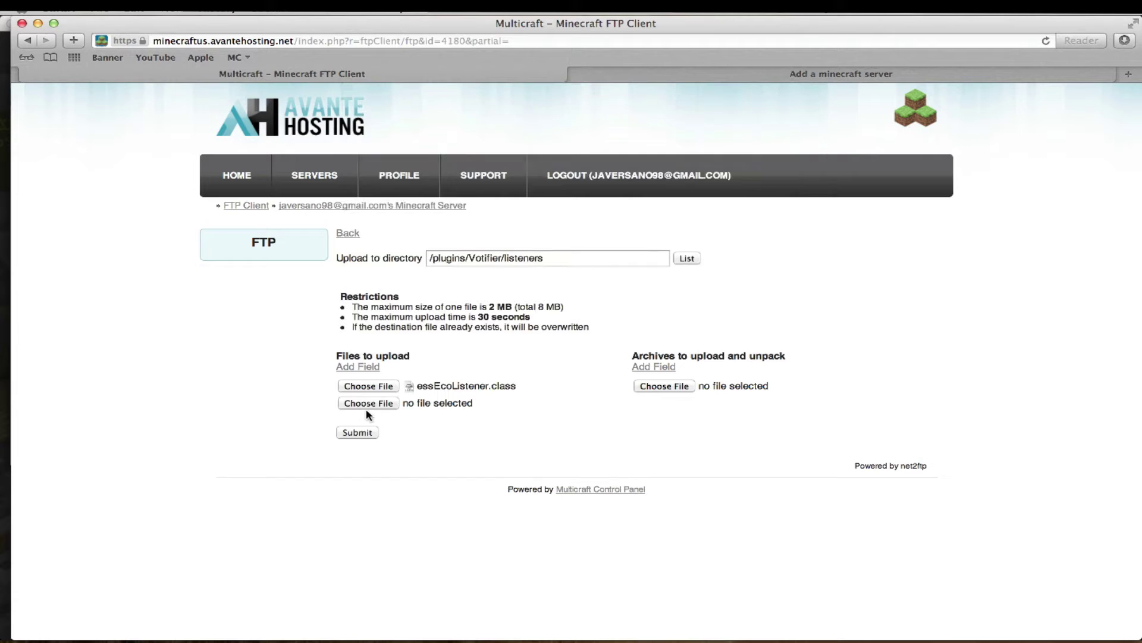
{"action": "left_click", "coordinate": [369, 404]}
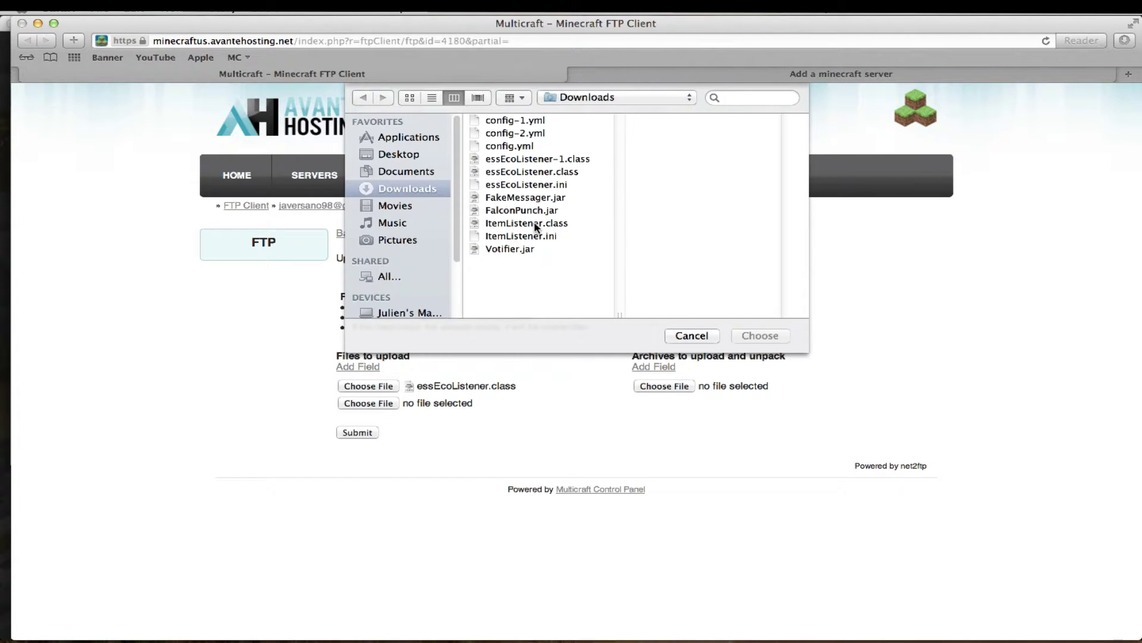
{"action": "left_click", "coordinate": [535, 224]}
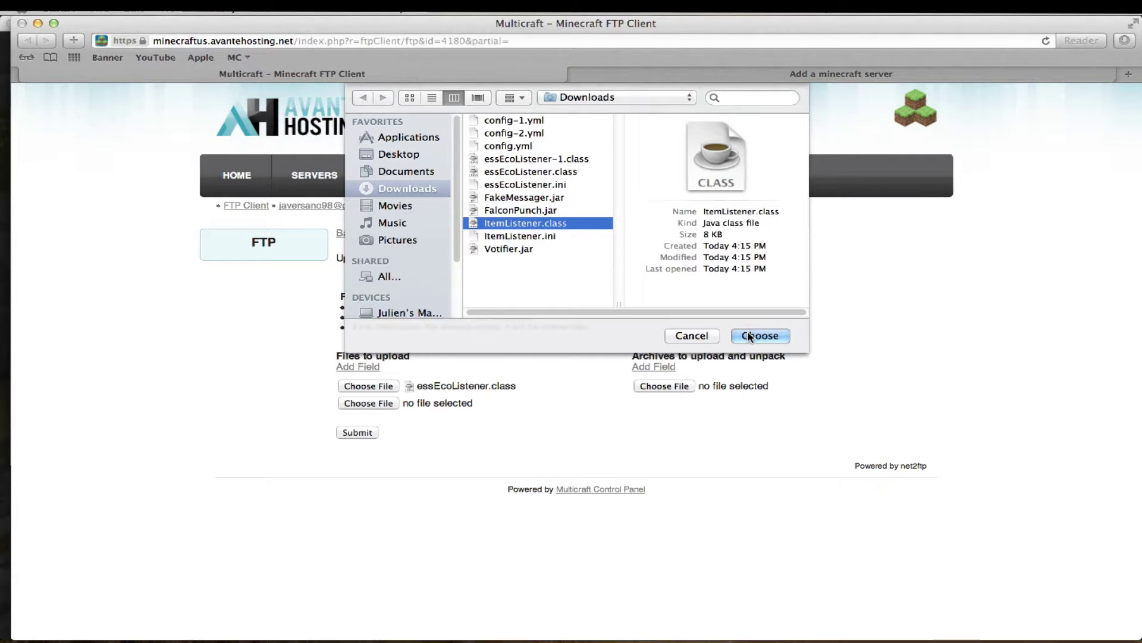
{"action": "key", "text": "Return"}
{"action": "left_click", "coordinate": [356, 449]}
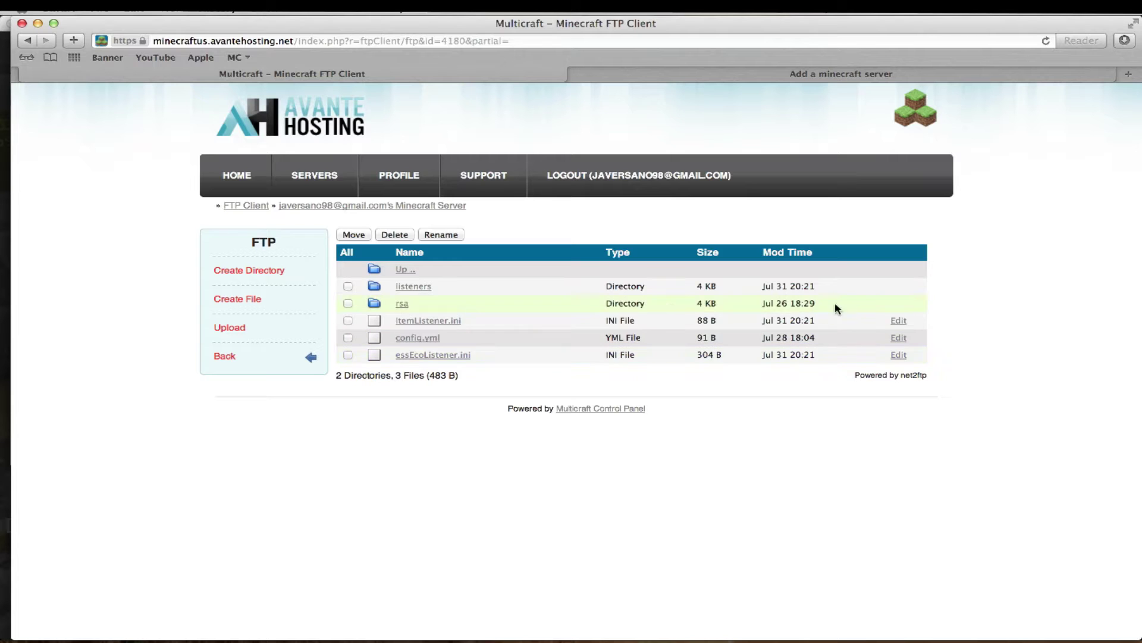
Review the item IDs and amounts in ItemListener.ini and the vote messages and reward amount in essEcoListener.ini
{"action": "left_click", "coordinate": [897, 322]}
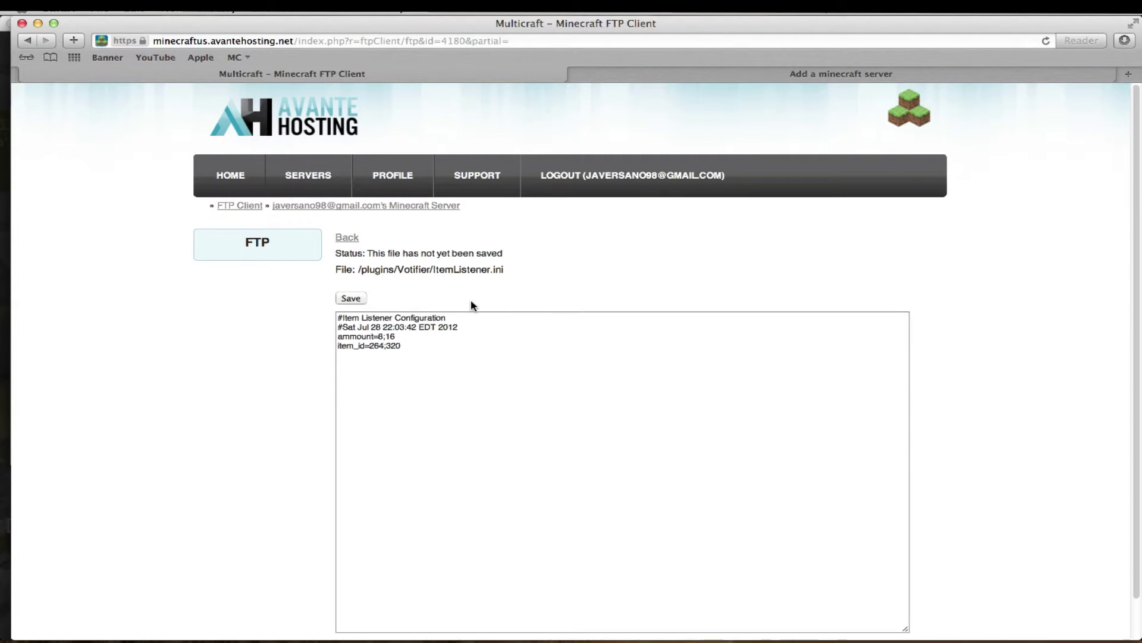
{"action": "left_click", "coordinate": [411, 348]}
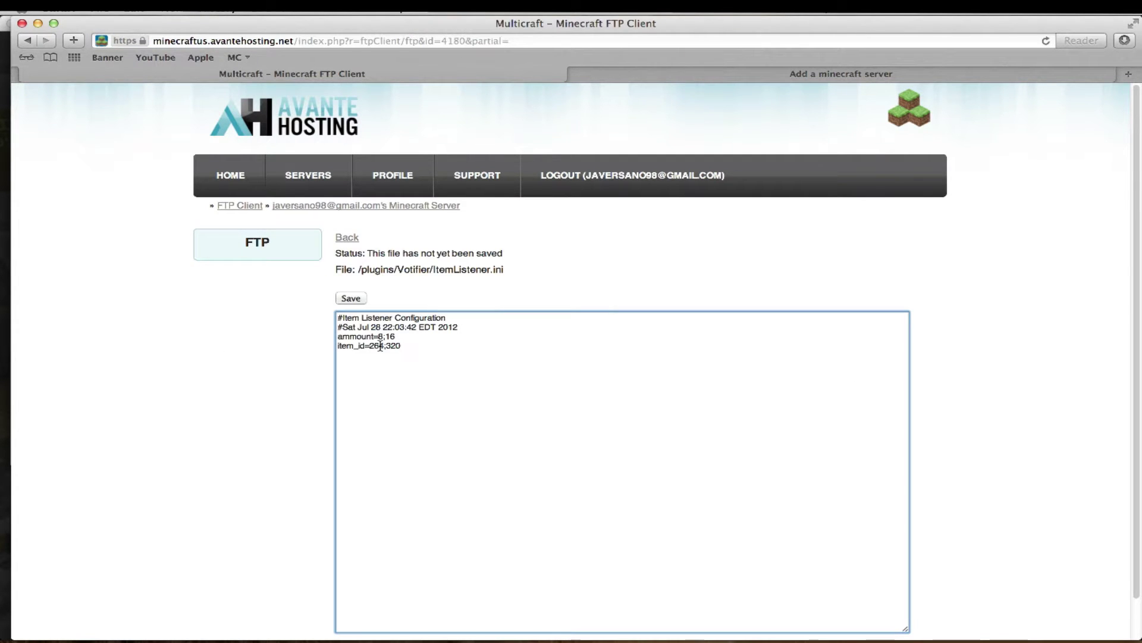
{"action": "left_click", "coordinate": [347, 237]}
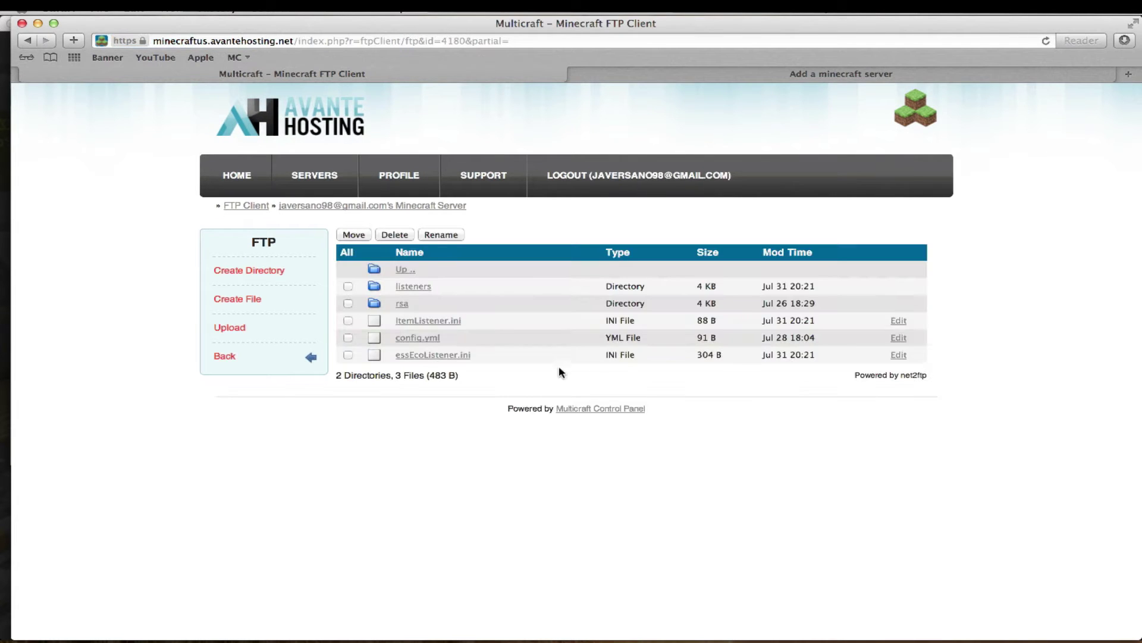
{"action": "left_click", "coordinate": [898, 355]}
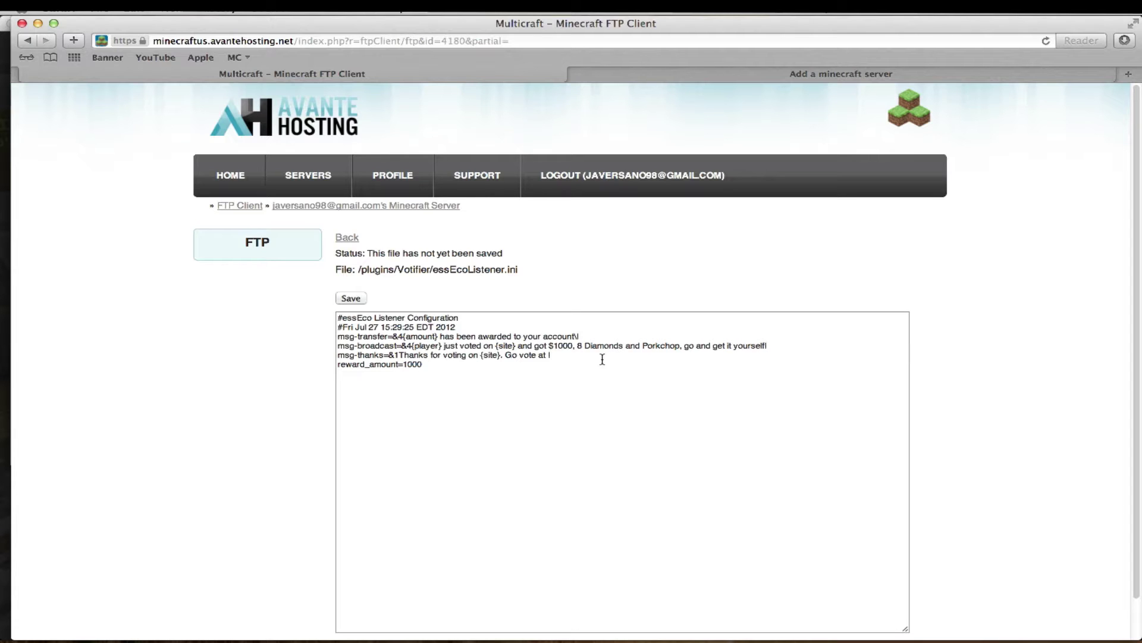
{"action": "left_click", "coordinate": [564, 360]}
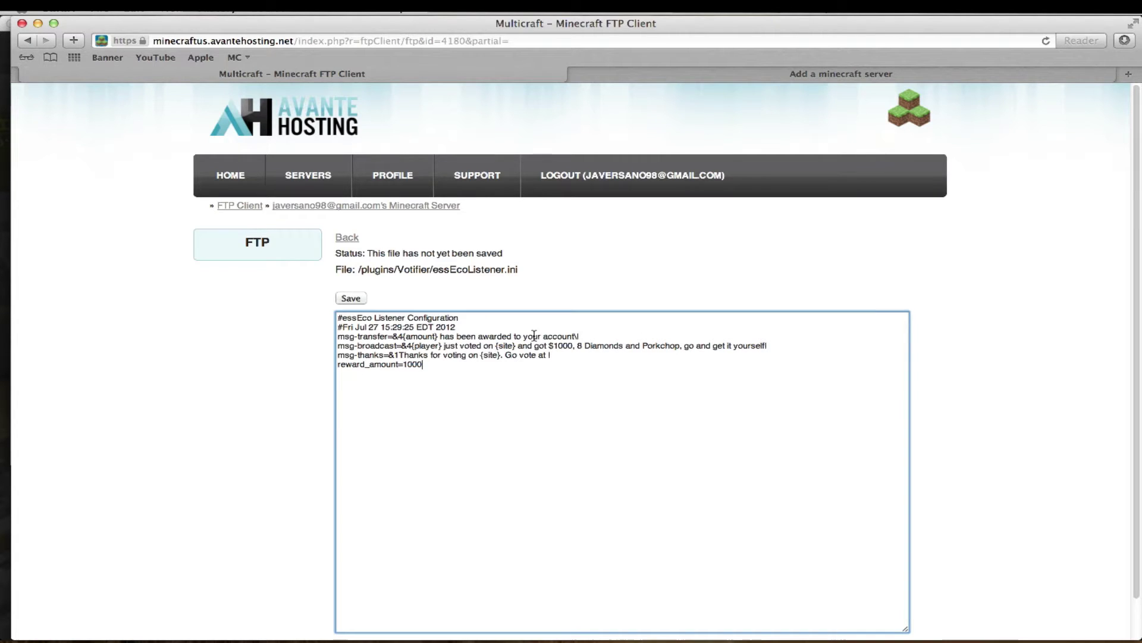
{"action": "left_click", "coordinate": [347, 239]}
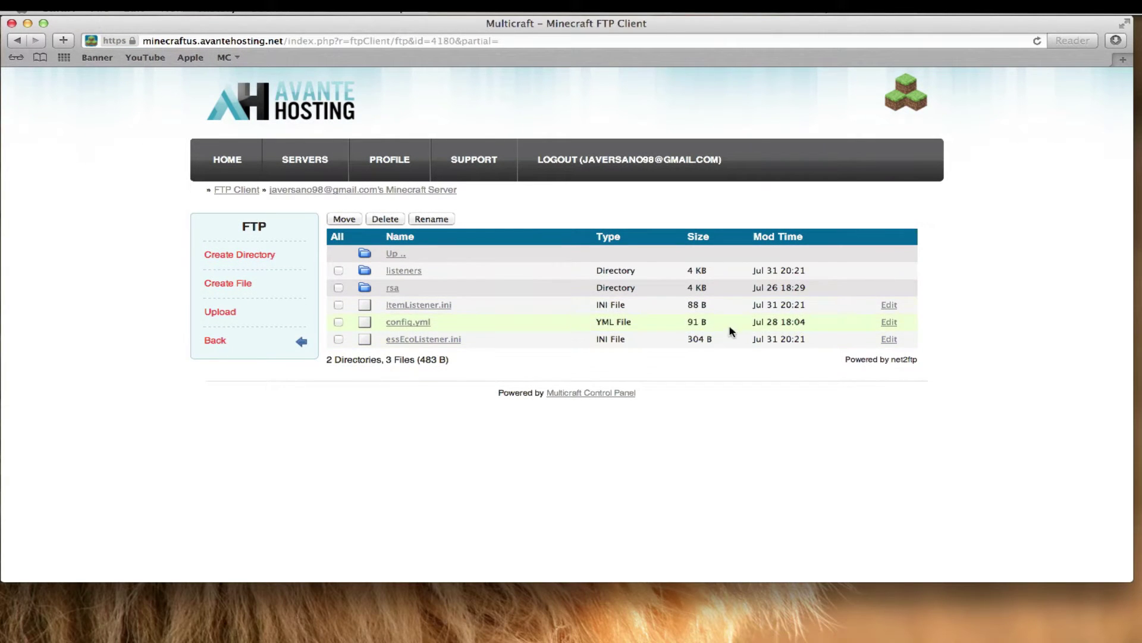
Open Votifier's config.yml for editing and enter 66.7.222.220 as the host
{"action": "left_click", "coordinate": [889, 321]}
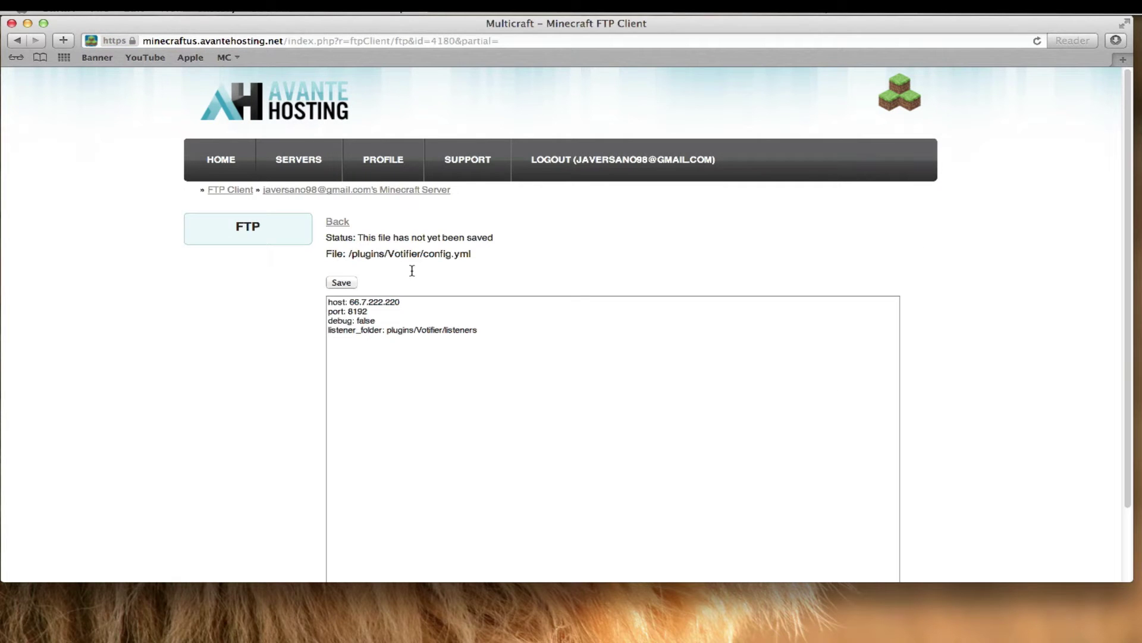
{"action": "left_click_drag", "start_coordinate": [423, 311], "coordinate": [354, 303]}
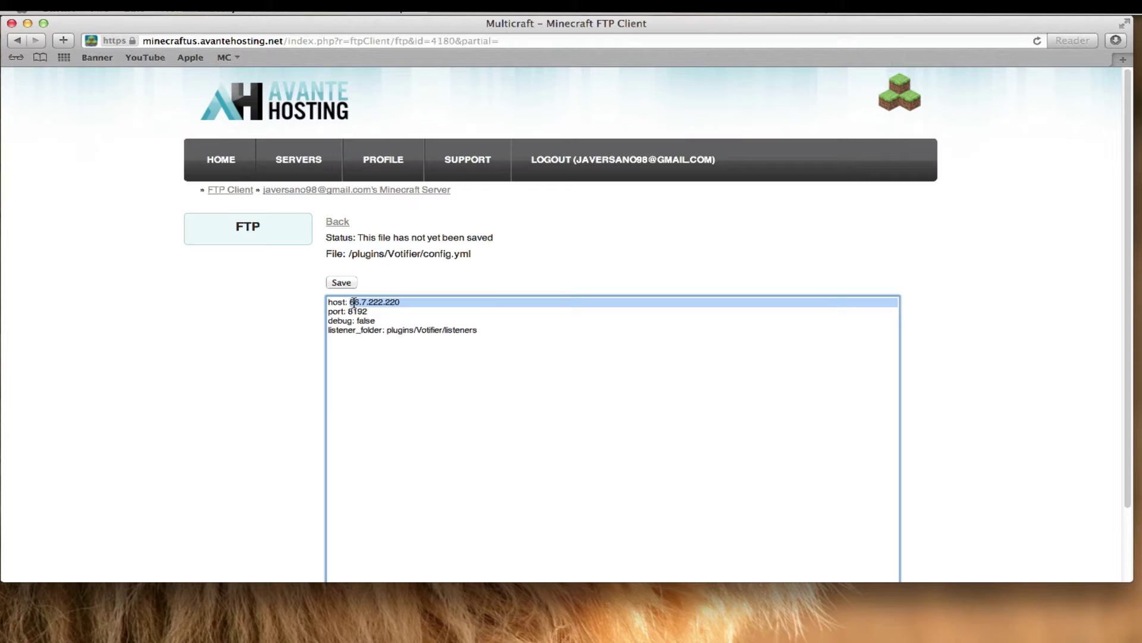
{"action": "key", "text": "BackSpace"}
{"action": "key", "text": "Return"}
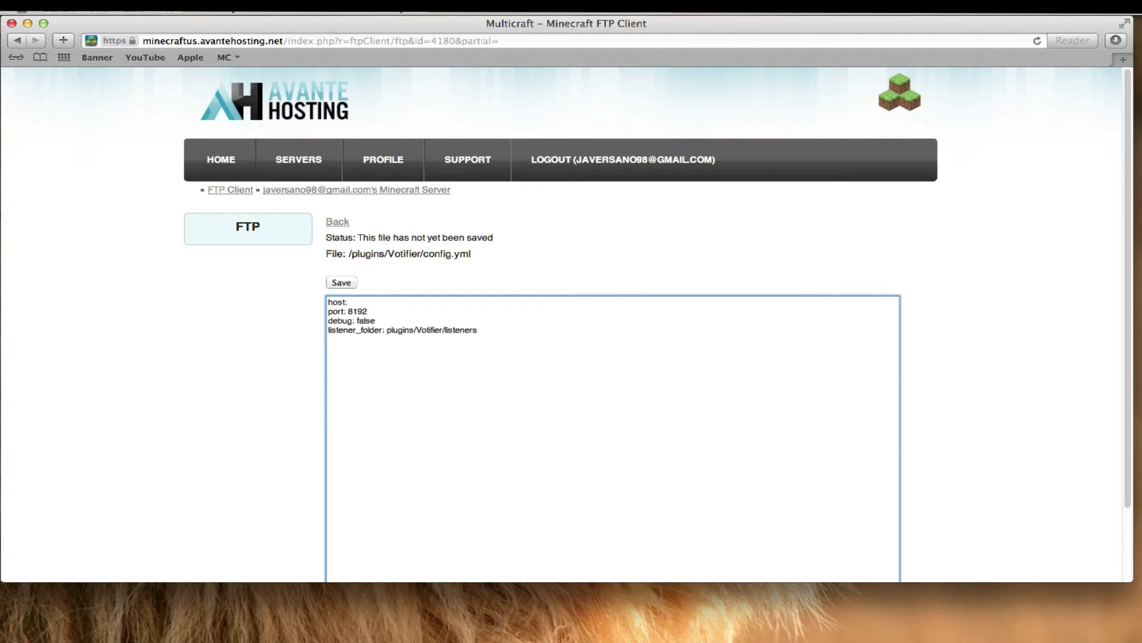
{"action": "type", "text": "66.7.222.220"}
{"action": "key", "text": "BackSpace"}
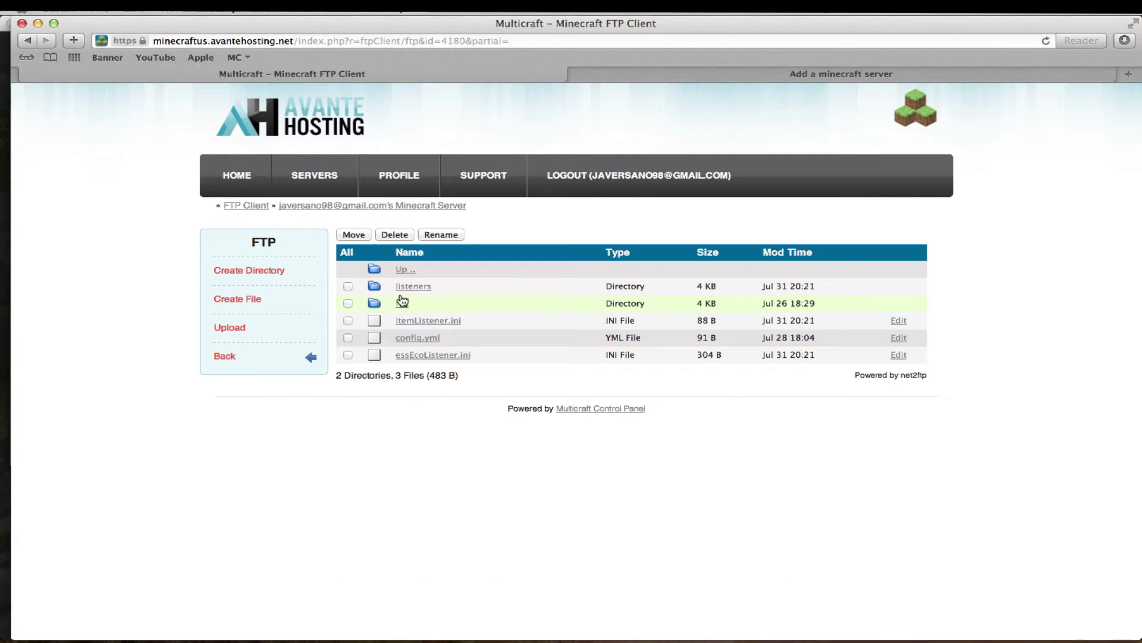
Open public.key in Votifier's rsa folder and copy the entire public key
{"action": "left_click", "coordinate": [400, 305]}
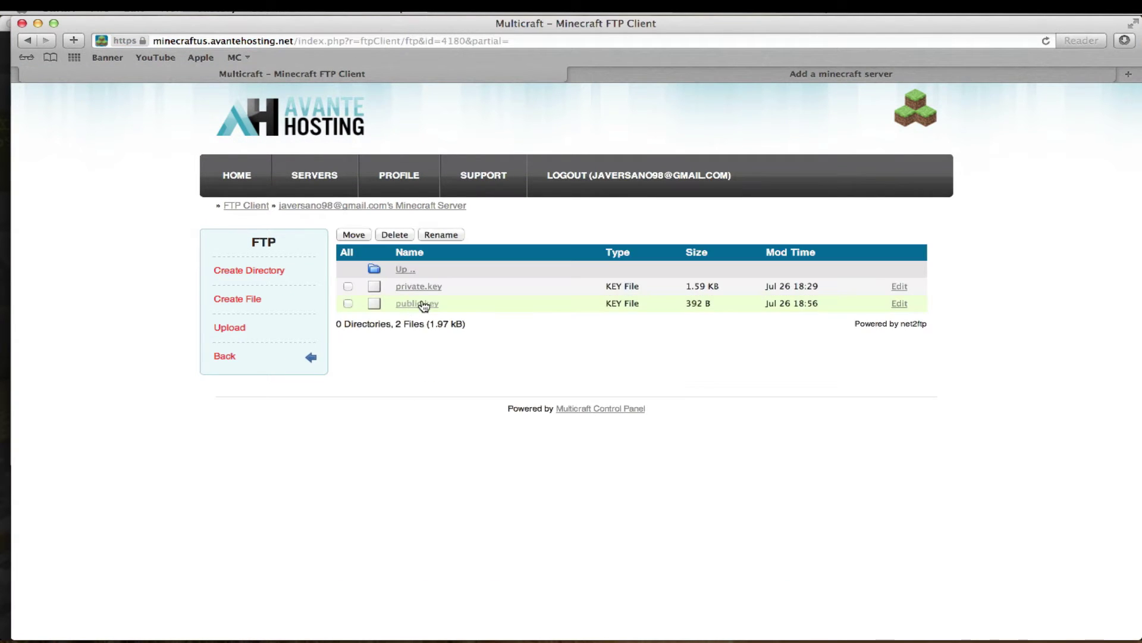
{"action": "left_click", "coordinate": [899, 303]}
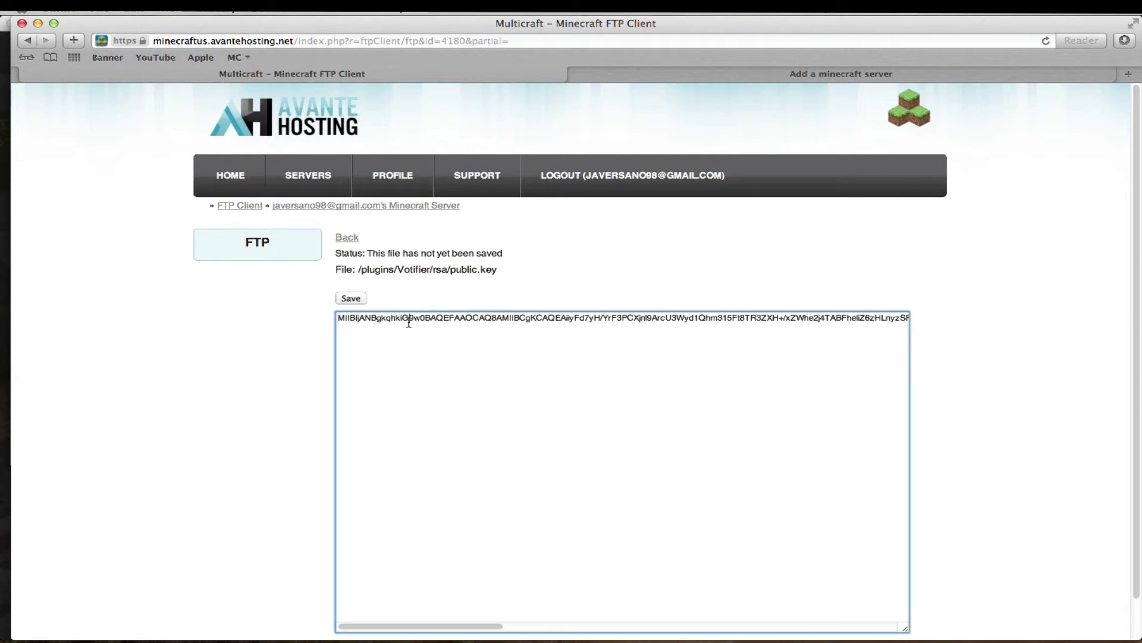
{"action": "triple_click", "coordinate": [409, 320]}
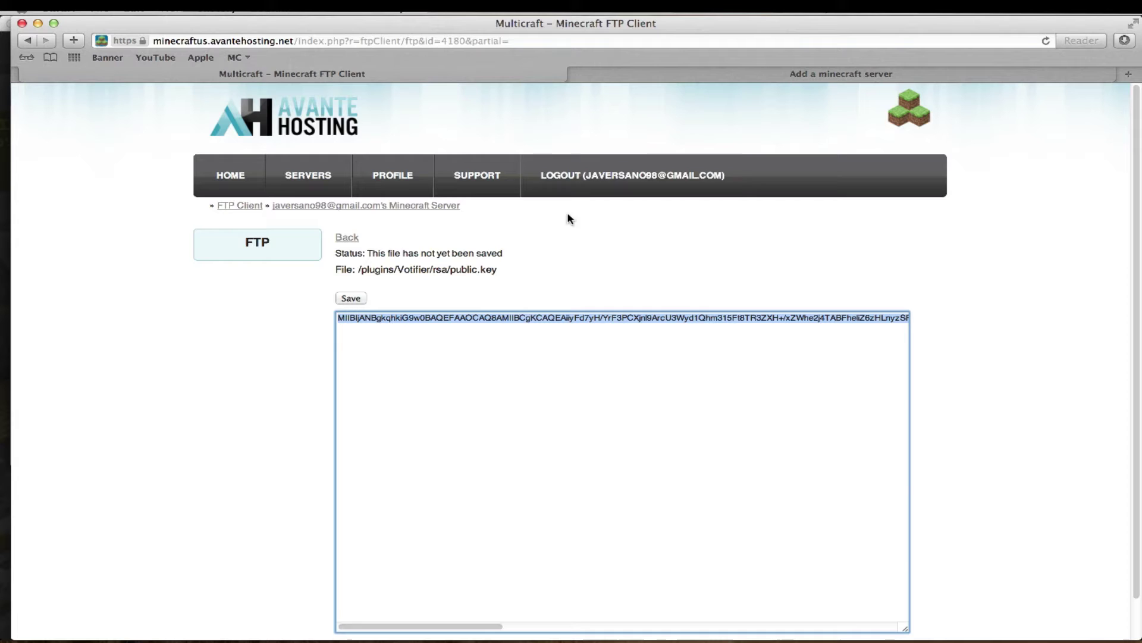
In the minecraft-mp.com server form, enable Votifier with port 8192, paste the copied public key, and submit the server
{"action": "left_click", "coordinate": [678, 74]}
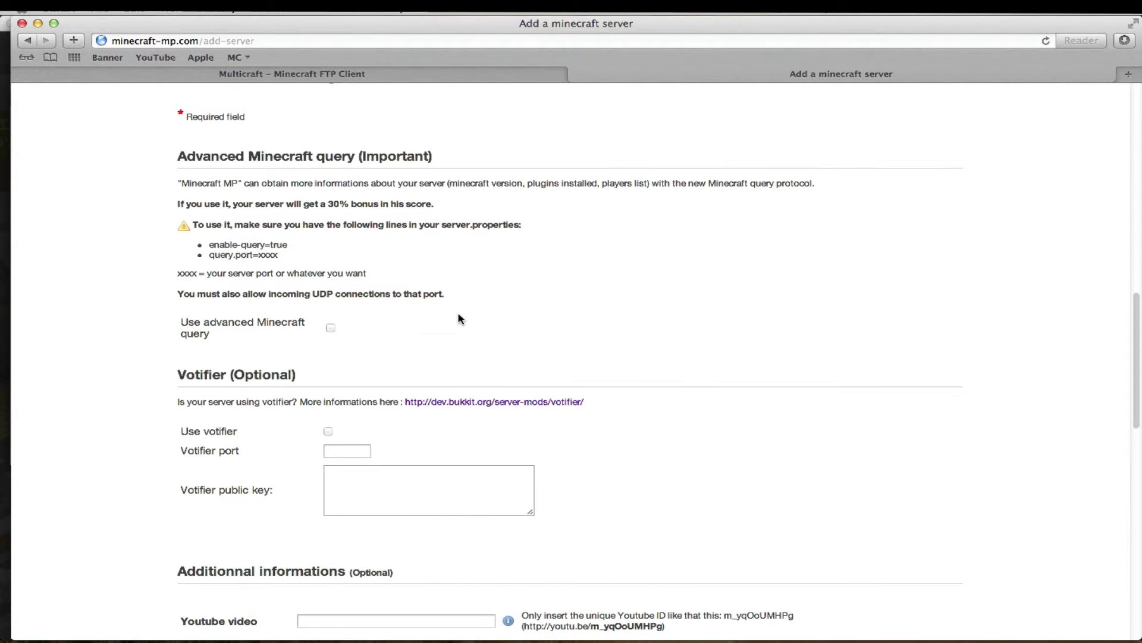
{"action": "scroll", "coordinate": [458, 318], "scroll_direction": "up", "scroll_amount": 15}
{"action": "scroll", "coordinate": [458, 318], "scroll_direction": "down", "scroll_amount": 15}
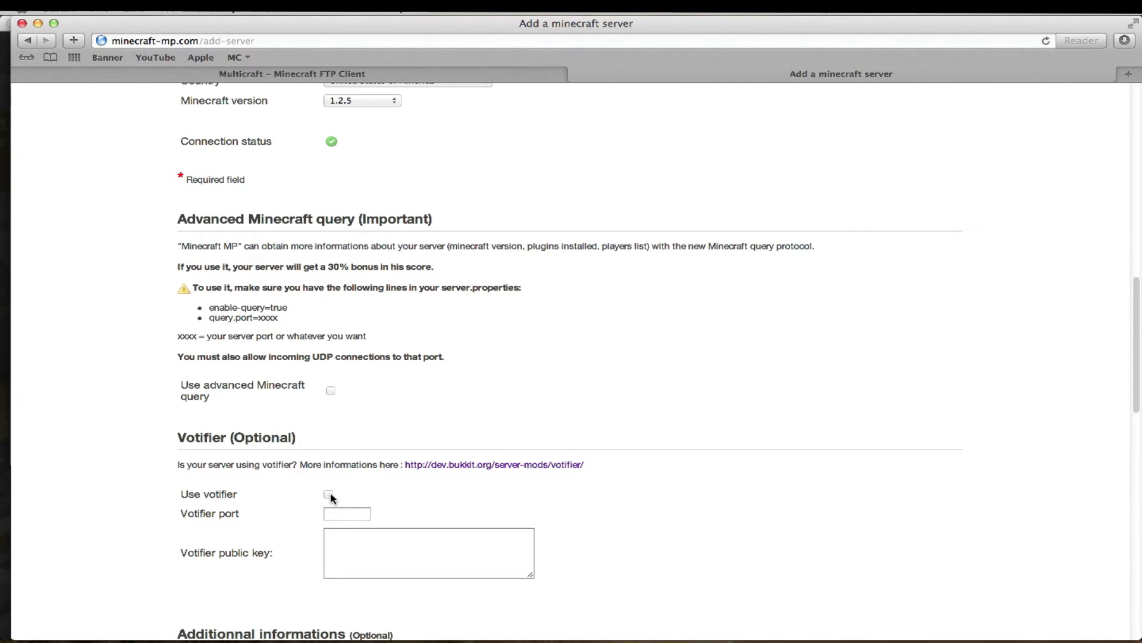
{"action": "left_click", "coordinate": [330, 493]}
{"action": "left_click", "coordinate": [329, 515]}
{"action": "left_click", "coordinate": [352, 529]}
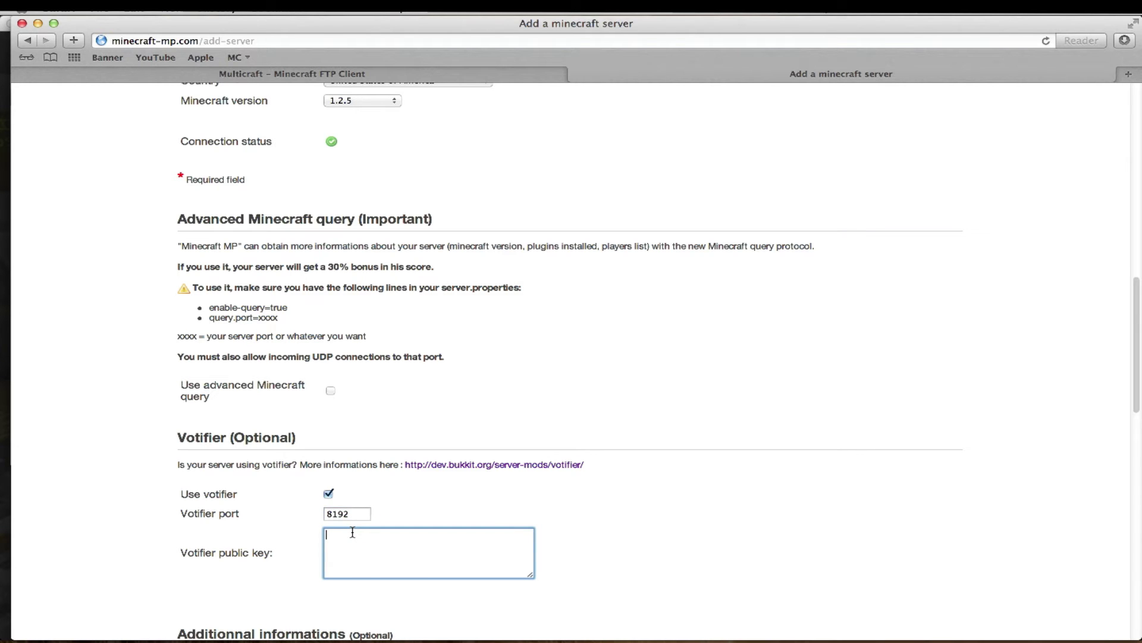
{"action": "key", "text": "super+v"}
{"action": "scroll", "coordinate": [350, 535], "scroll_direction": "down", "scroll_amount": 5}
{"action": "scroll", "coordinate": [266, 550], "scroll_direction": "down", "scroll_amount": 10}
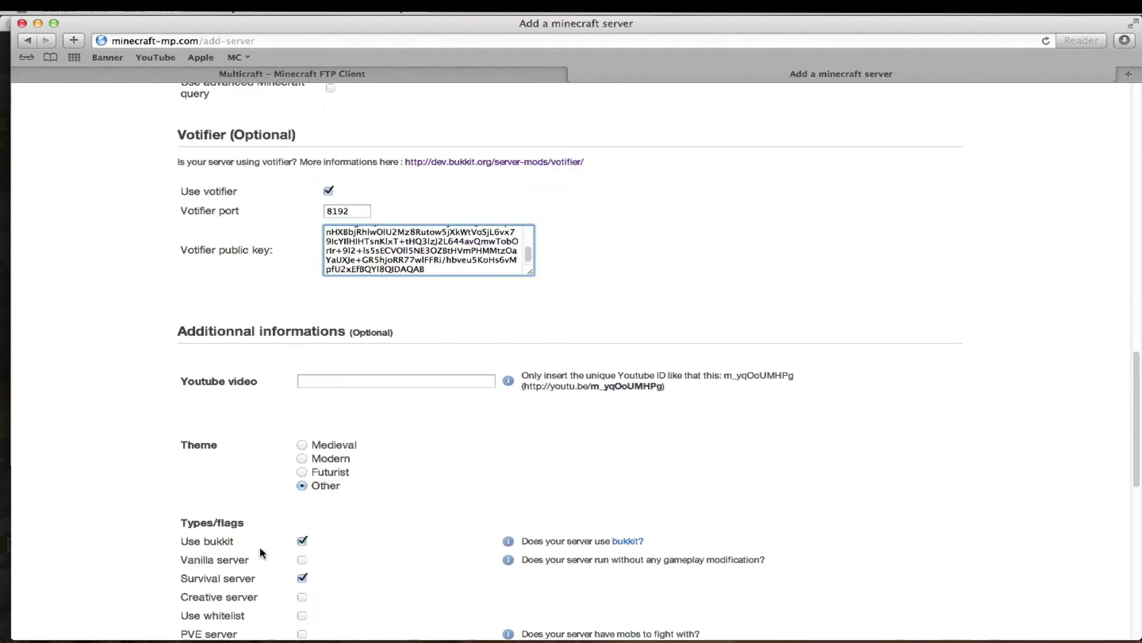
{"action": "left_click", "coordinate": [254, 538]}
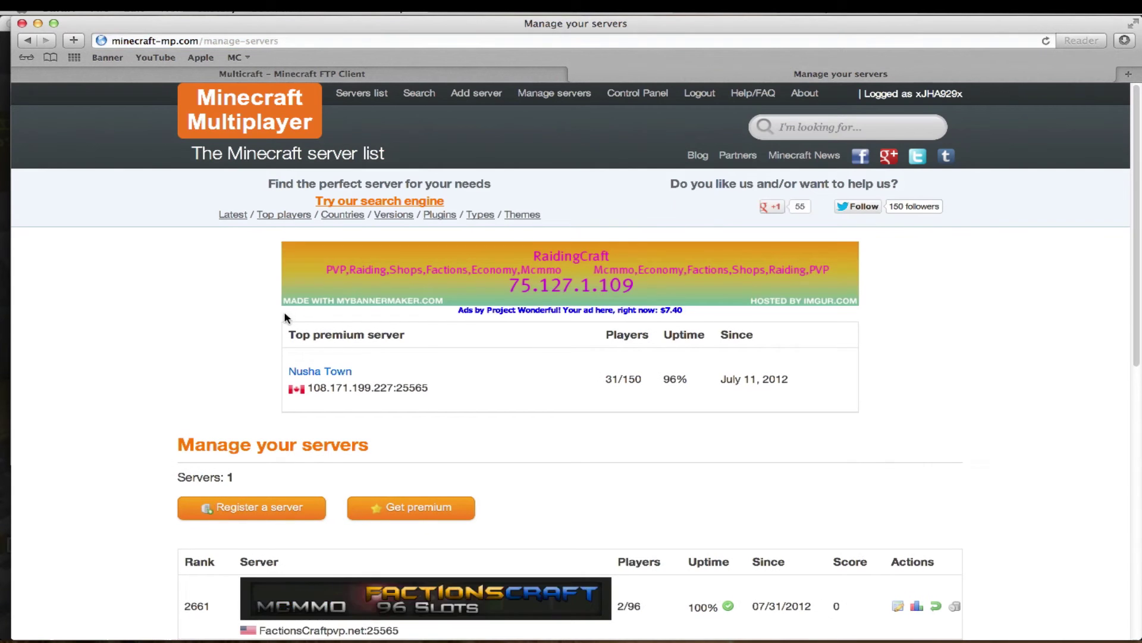
Open the FactionsCraftPvP server's public listing page from the managed servers
{"action": "scroll", "coordinate": [212, 398], "scroll_direction": "down", "scroll_amount": 5}
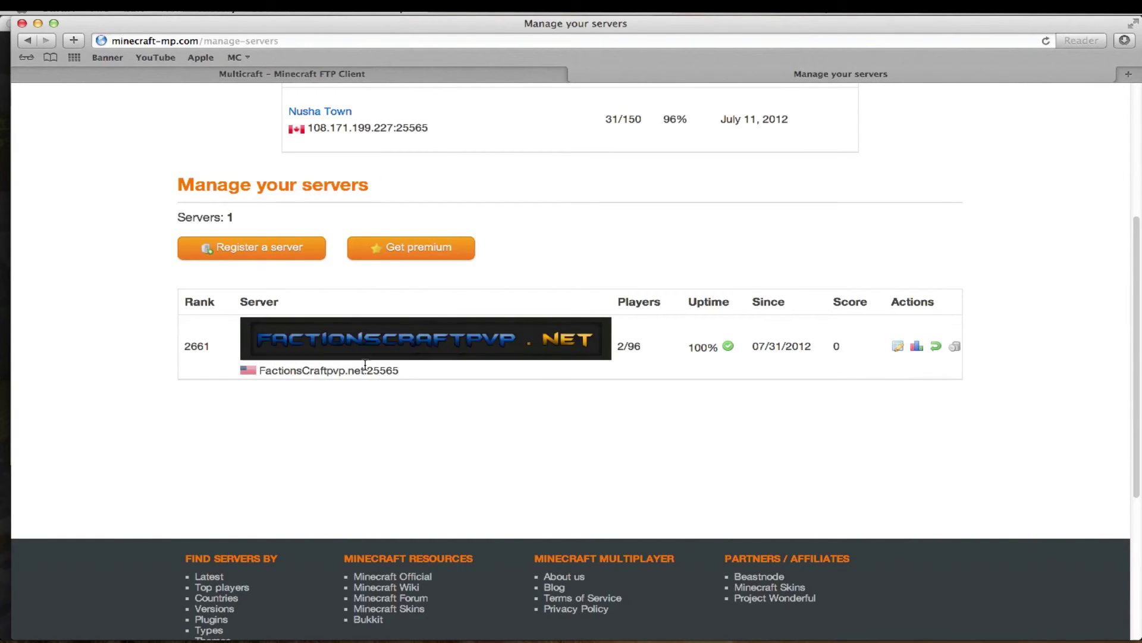
{"action": "left_click", "coordinate": [737, 5]}
{"action": "left_click", "coordinate": [767, 51]}
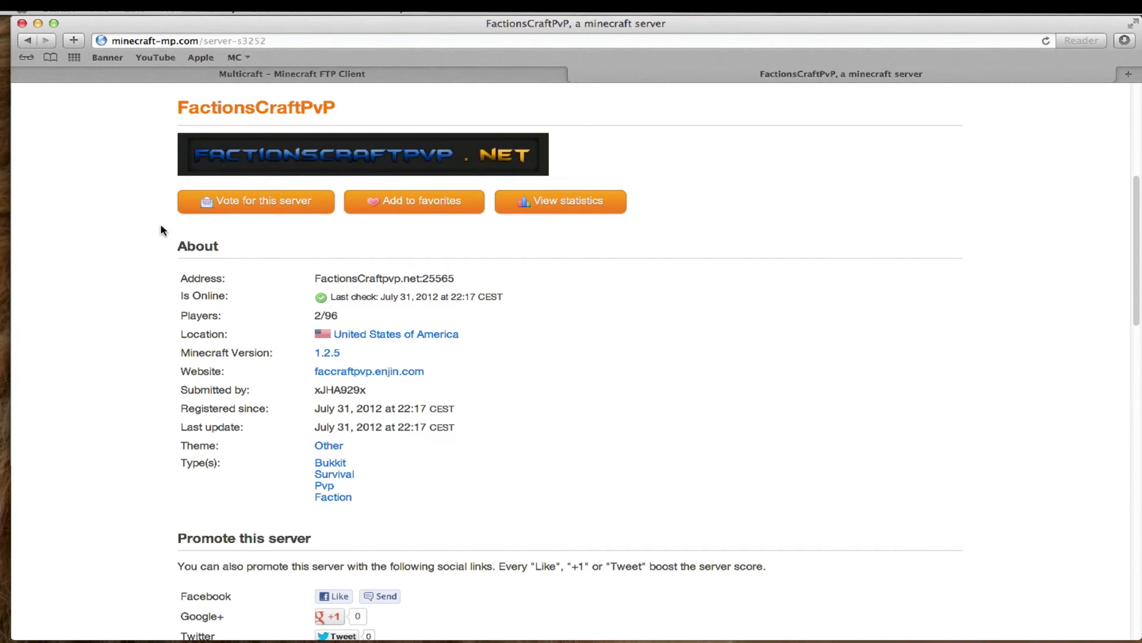
Open the voting form for FactionsCraftPvP, enter the player's Minecraft username, and fill in the two captcha words
{"action": "left_click", "coordinate": [207, 206]}
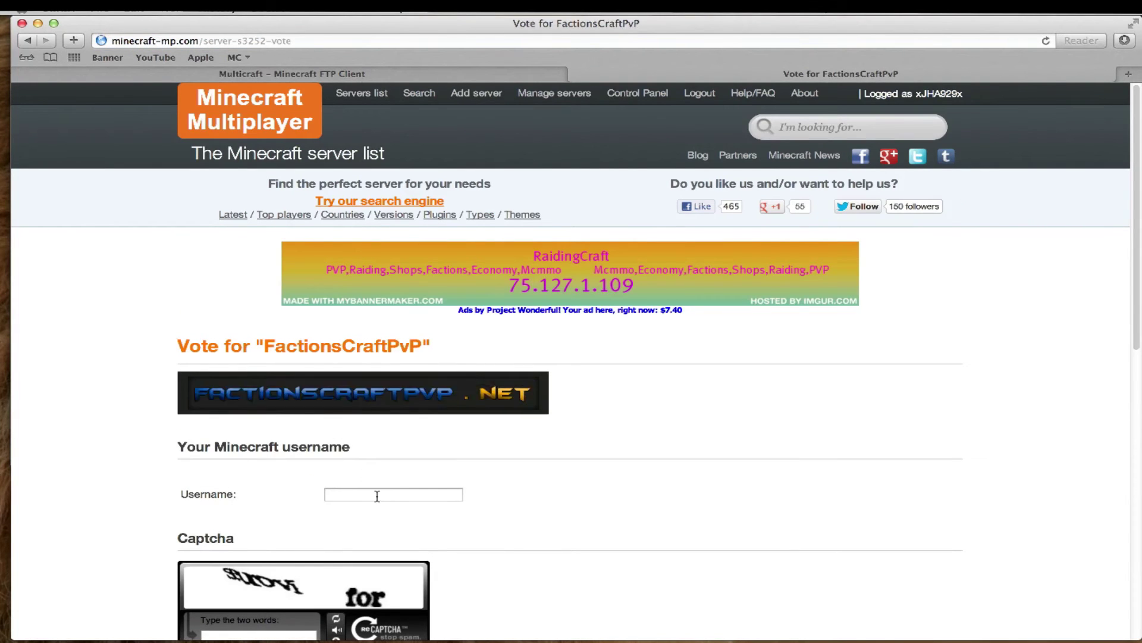
{"action": "left_click", "coordinate": [378, 494]}
{"action": "type", "text": "xJHA929x"}
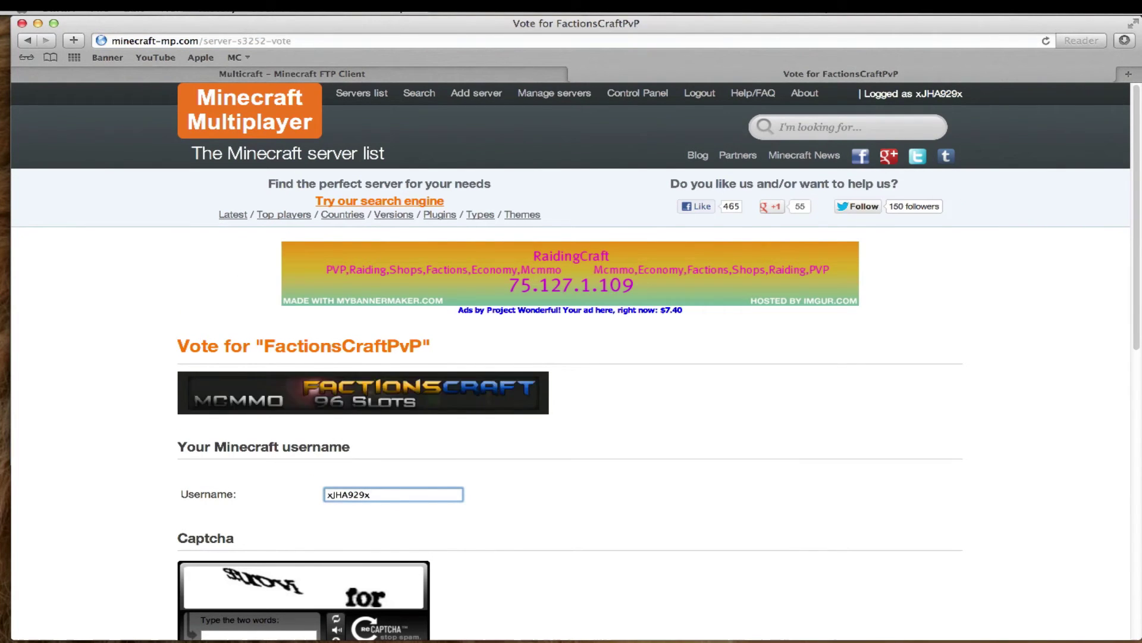
{"action": "scroll", "coordinate": [241, 552], "scroll_direction": "down", "scroll_amount": 2}
{"action": "key", "text": "Tab"}
{"action": "scroll", "coordinate": [250, 535], "scroll_direction": "down", "scroll_amount": 4}
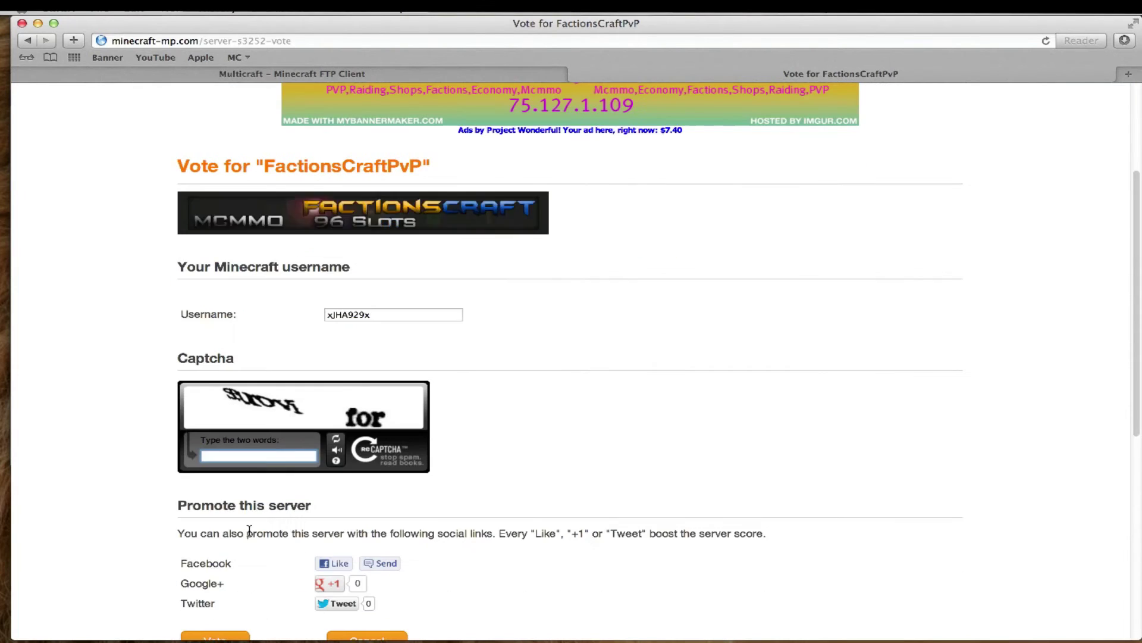
{"action": "type", "text": "seu"}
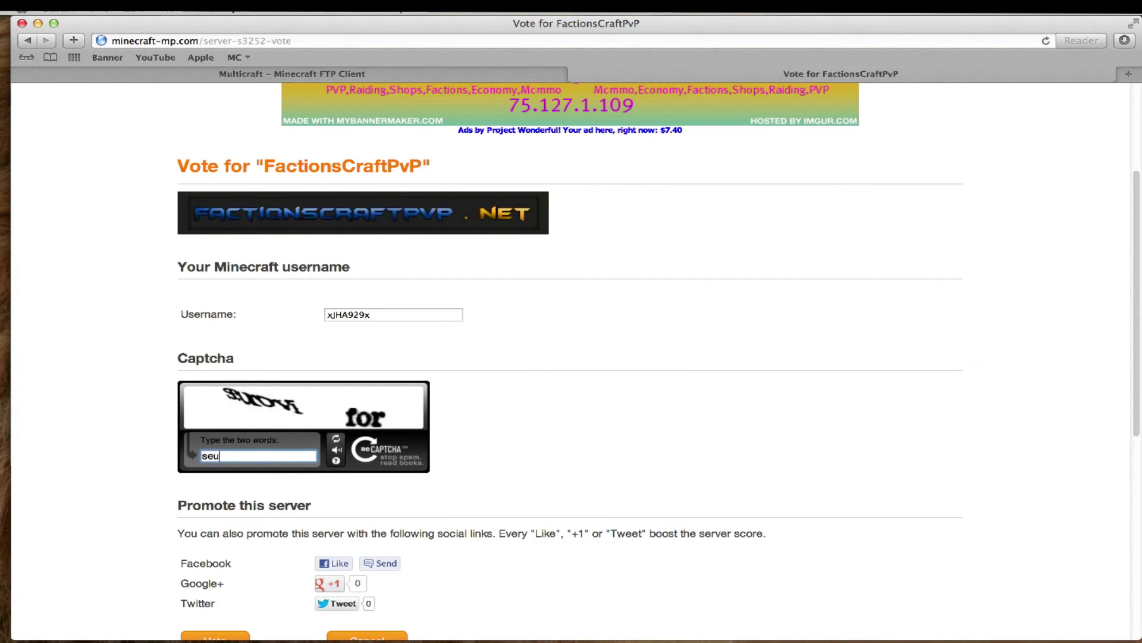
{"action": "type", "text": "r"}
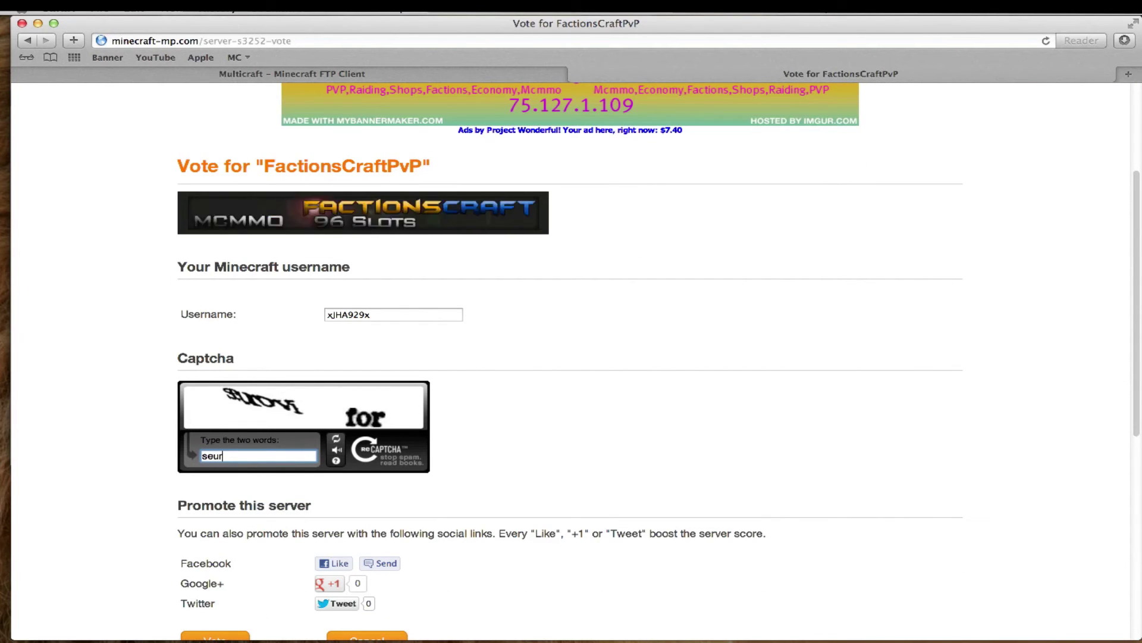
{"action": "type", "text": "o"}
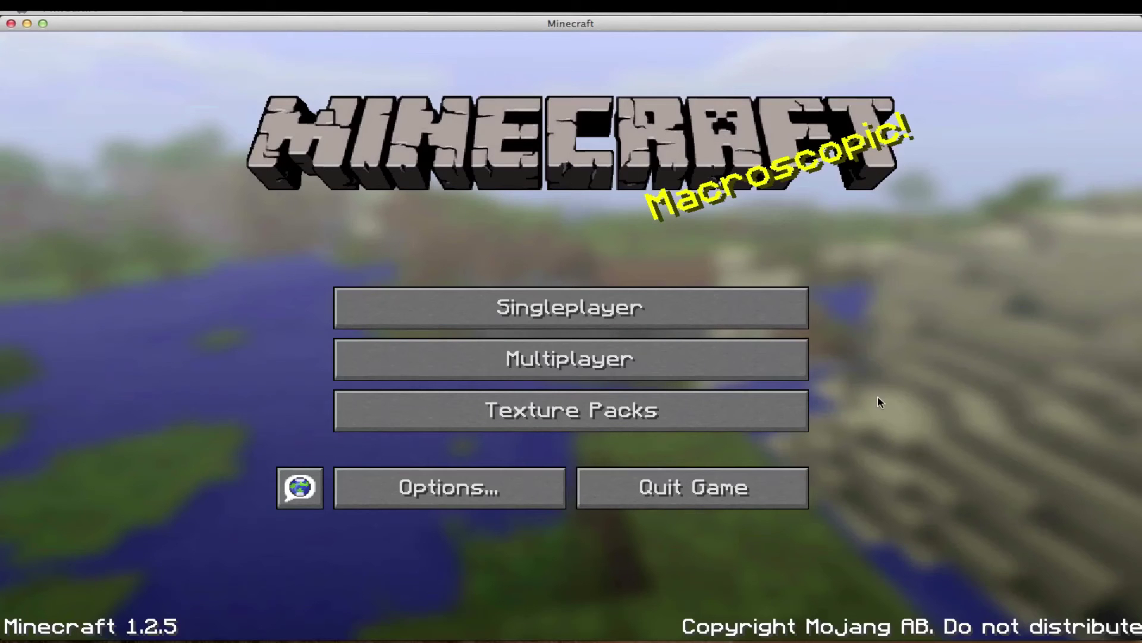
In Minecraft, join the factionscraftpvp.net:25565 server from the multiplayer server list
{"action": "left_click", "coordinate": [634, 357]}
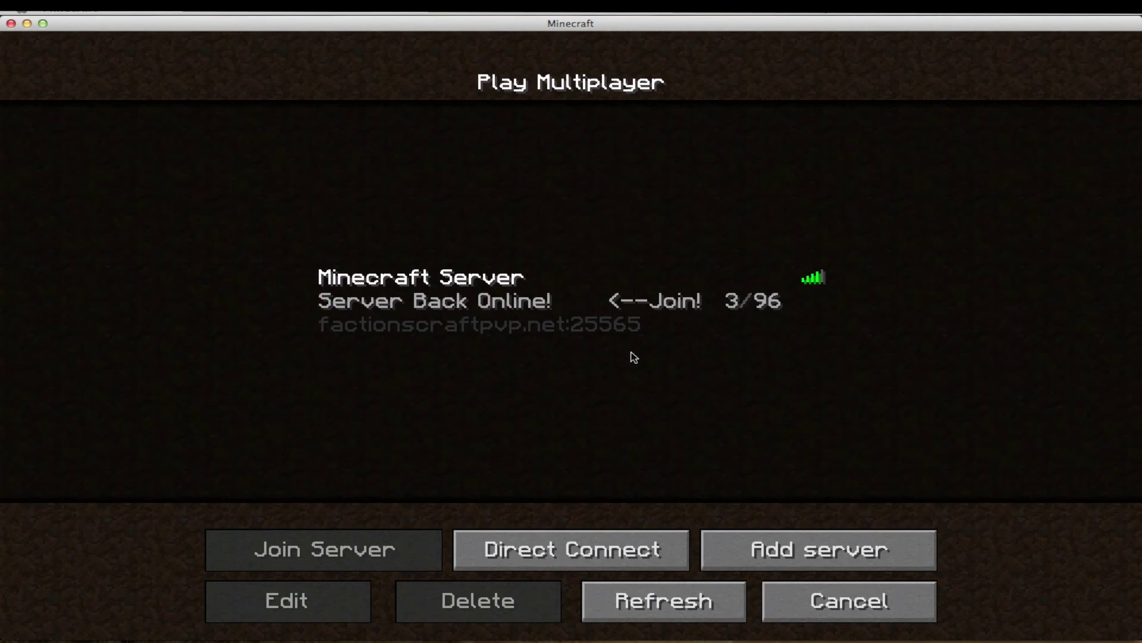
{"action": "left_click", "coordinate": [358, 305]}
{"action": "left_click", "coordinate": [326, 563]}
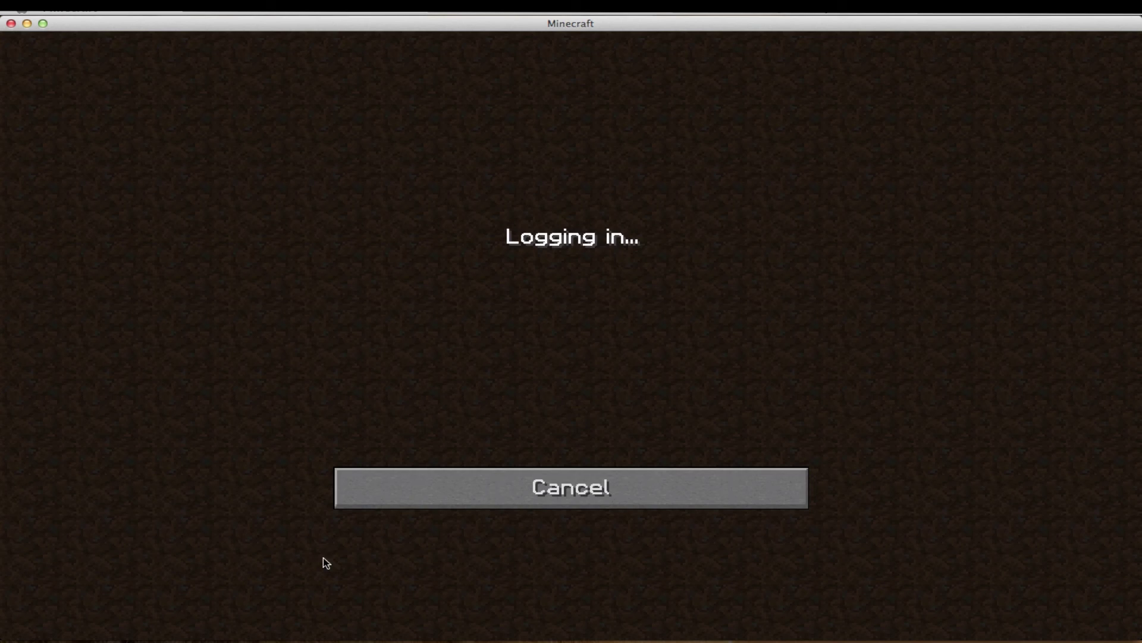
Switch to the voting form in Safari to submit the vote for FactionsCraftPvP, and return to the Minecraft game
{"action": "key", "text": "super+Tab"}
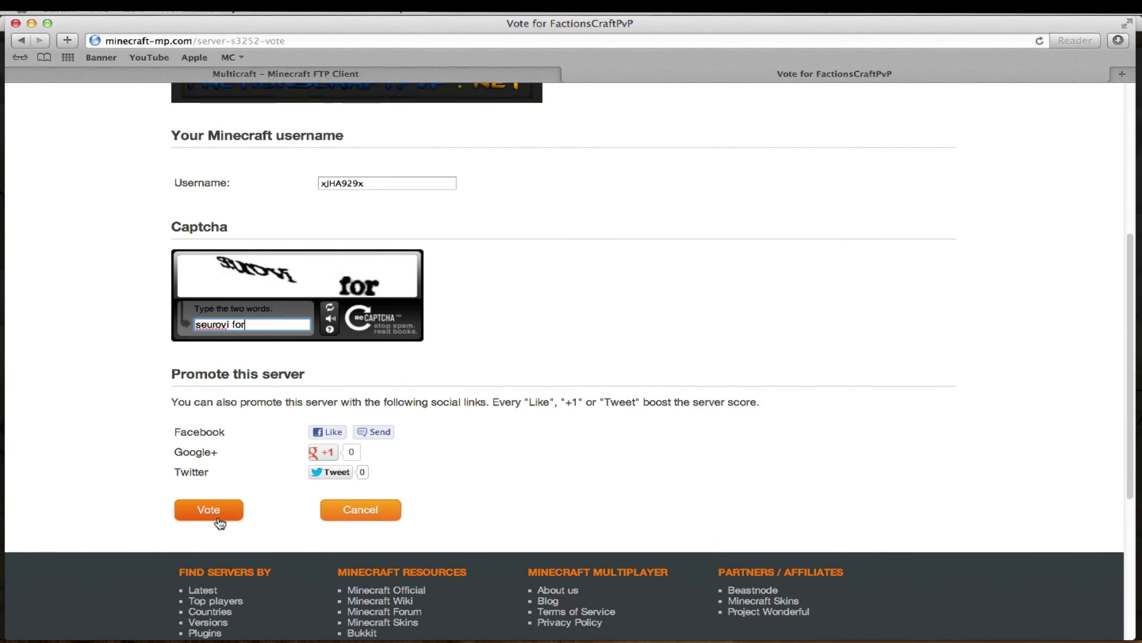
{"action": "left_click", "coordinate": [218, 518]}
{"action": "key", "text": "super+Tab"}
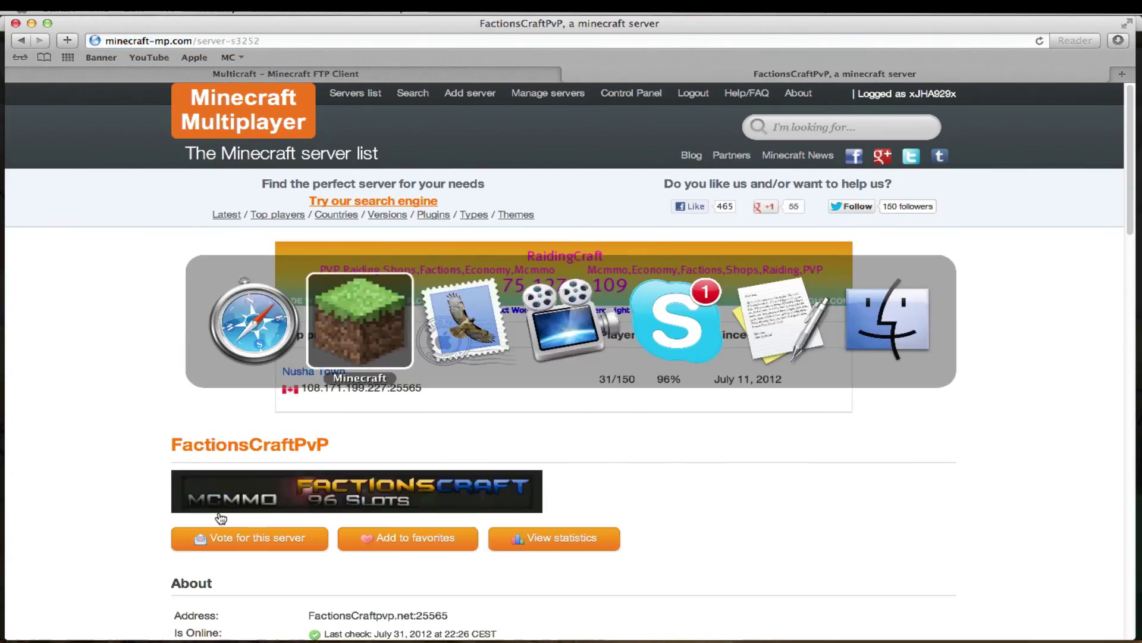
{"action": "key", "text": "Escape"}
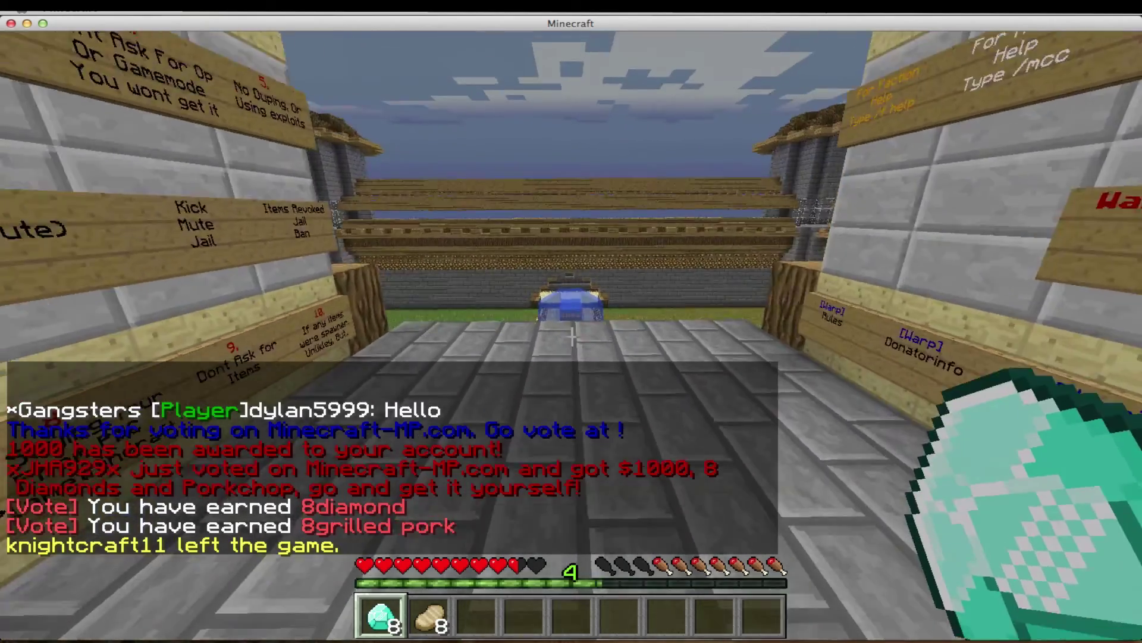
Check the player's in-game money balance with the /bal command
{"action": "key", "text": "slash"}
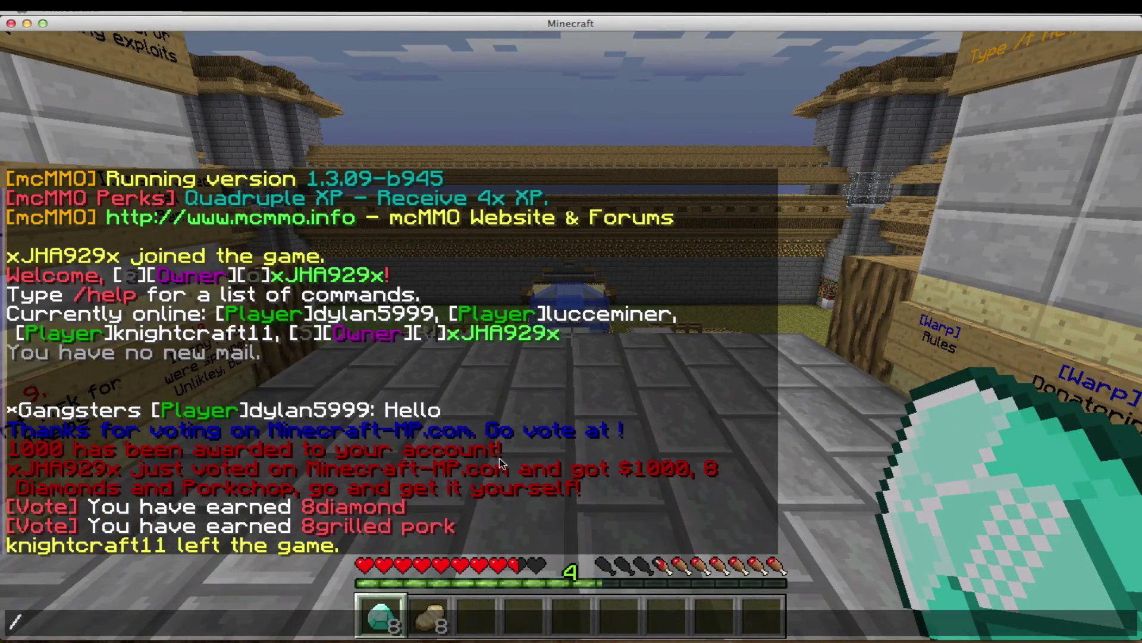
{"action": "type", "text": "bal"}
{"action": "key", "text": "Return"}
{"action": "key", "text": "t"}
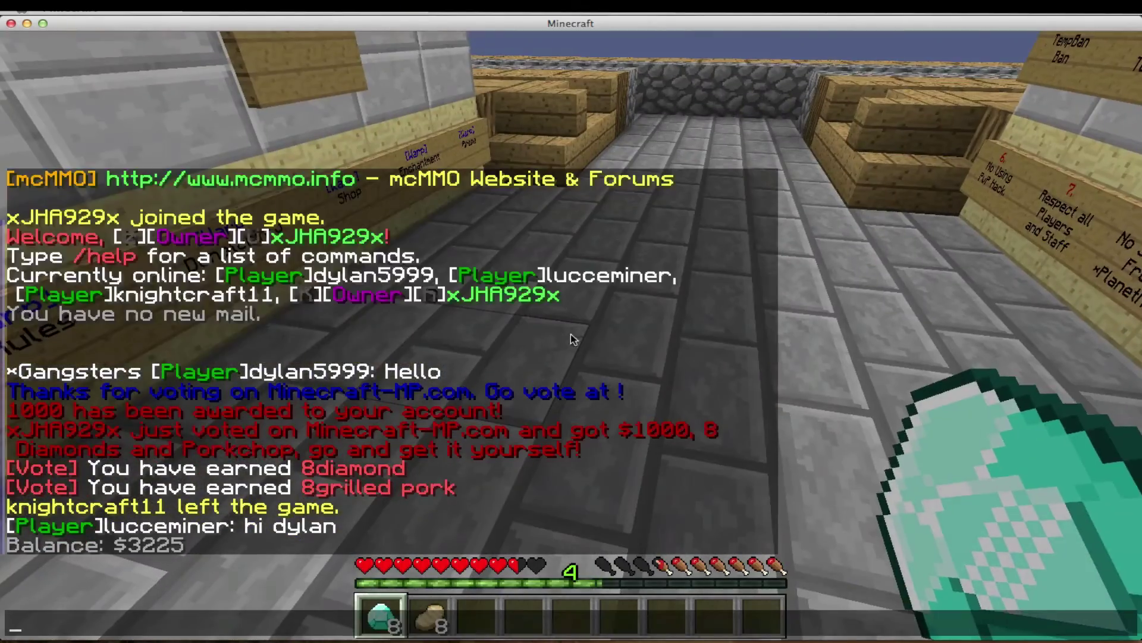
{"action": "key", "text": "Escape"}
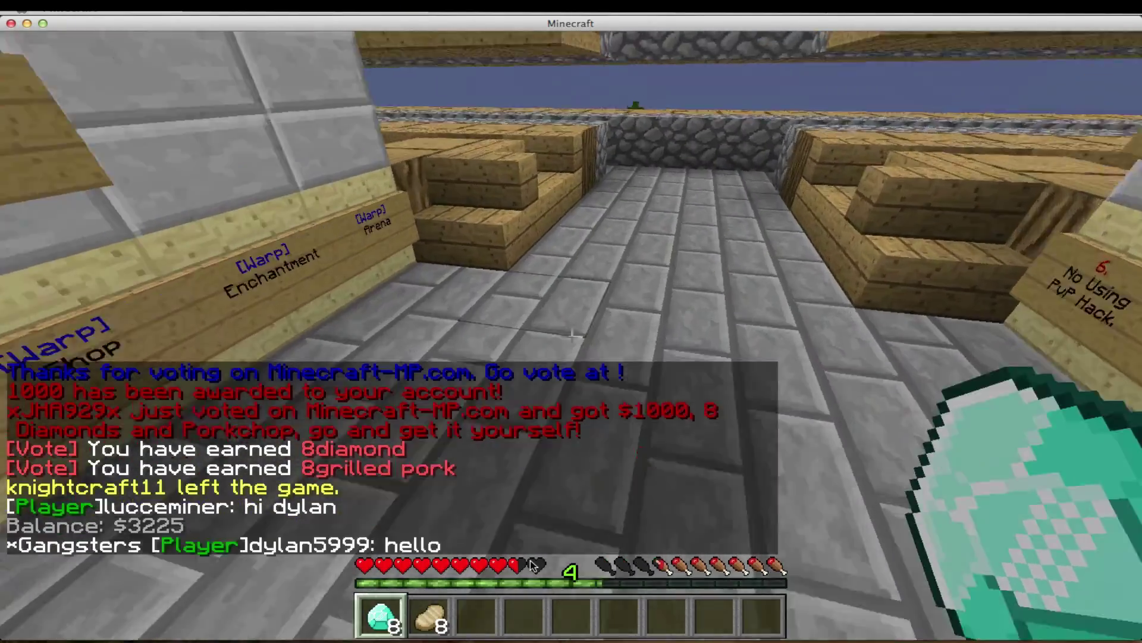
Clear the player's inventory with the /ci command
{"action": "key", "text": "slash"}
{"action": "type", "text": "ci"}
{"action": "key", "text": "Return"}
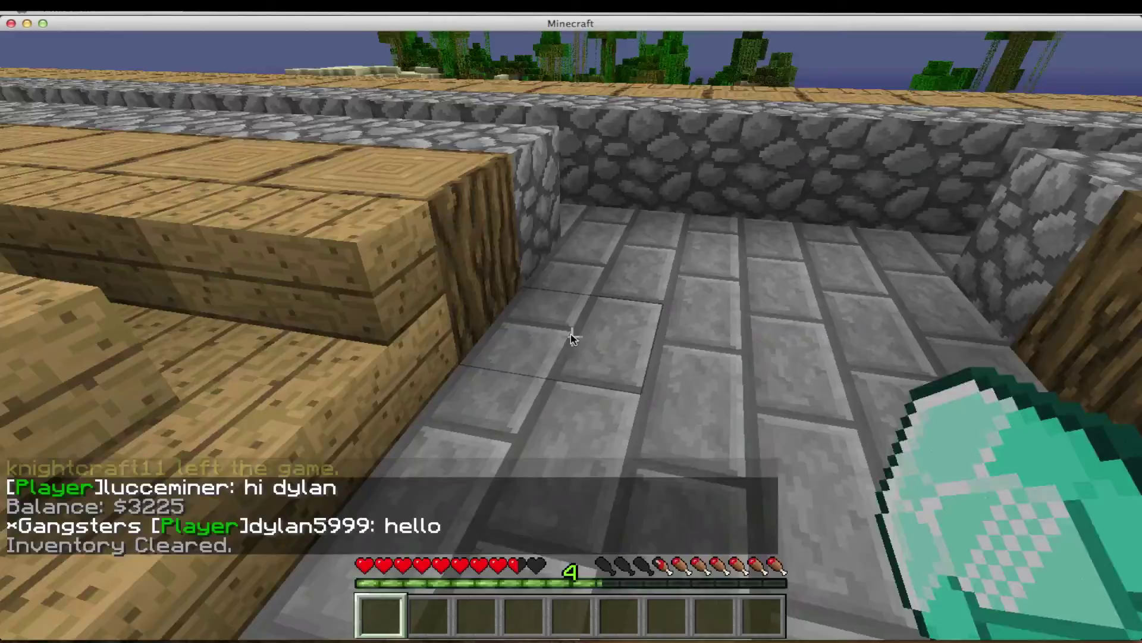